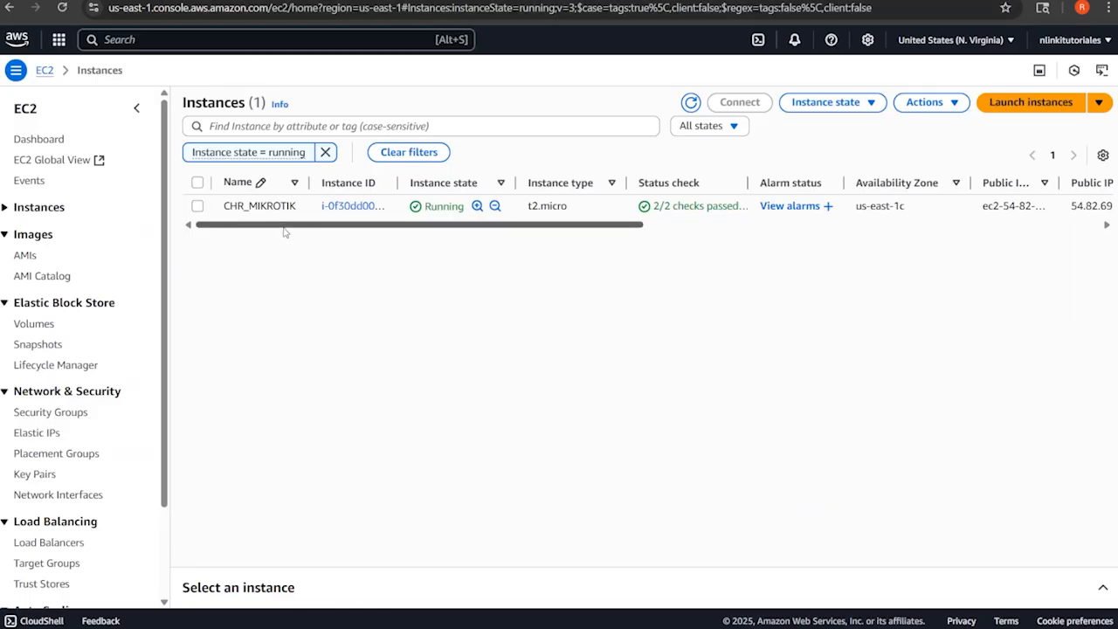
- Copy the public IPv4 address of the CHR_MIKROTIK instance from the EC2 instance list
{"action": "left_click_drag", "start_coordinate": [283, 232], "coordinate": [547, 254]}
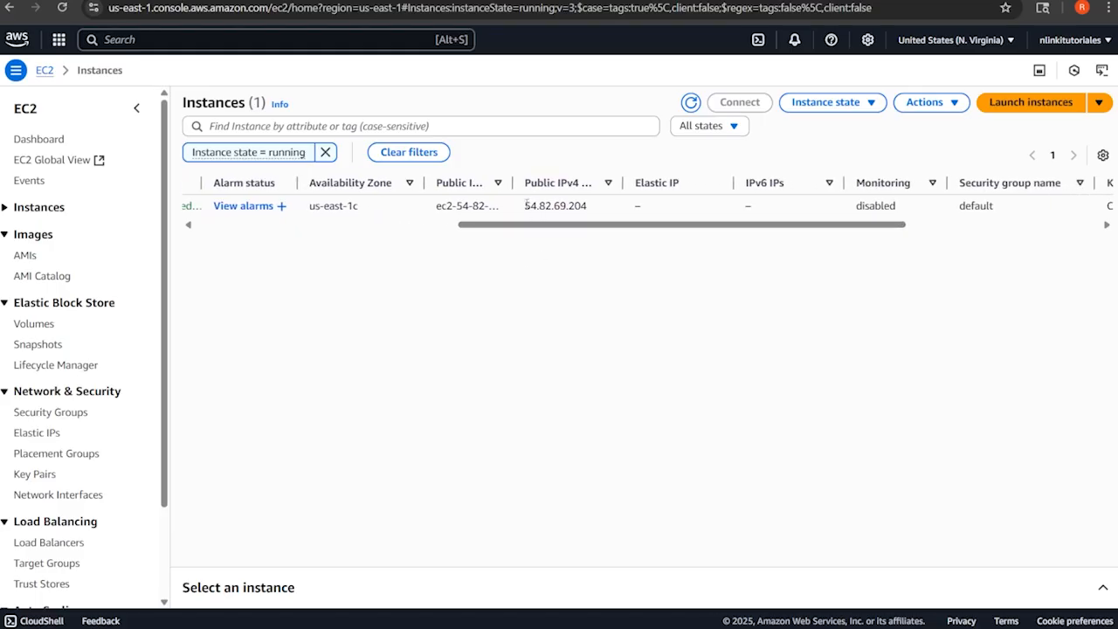
{"action": "left_click_drag", "start_coordinate": [526, 204], "coordinate": [590, 208]}
{"action": "key", "text": "ctrl+c"}
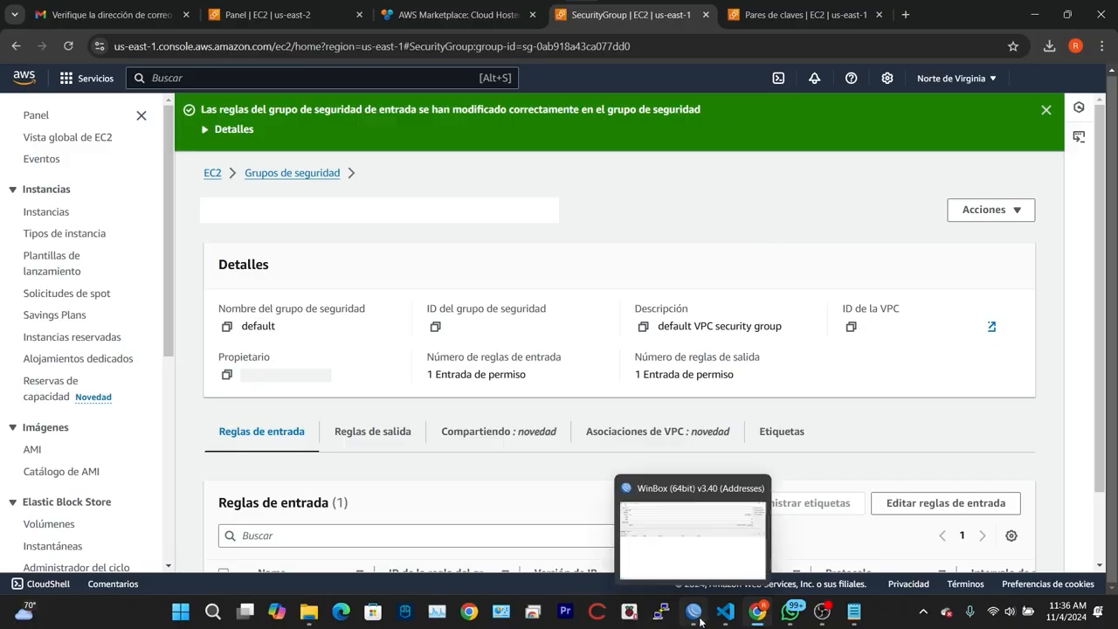
- Switch to WinBox and connect to 54.82.69.204 with the login admin and an empty password
{"action": "left_click", "coordinate": [693, 611]}
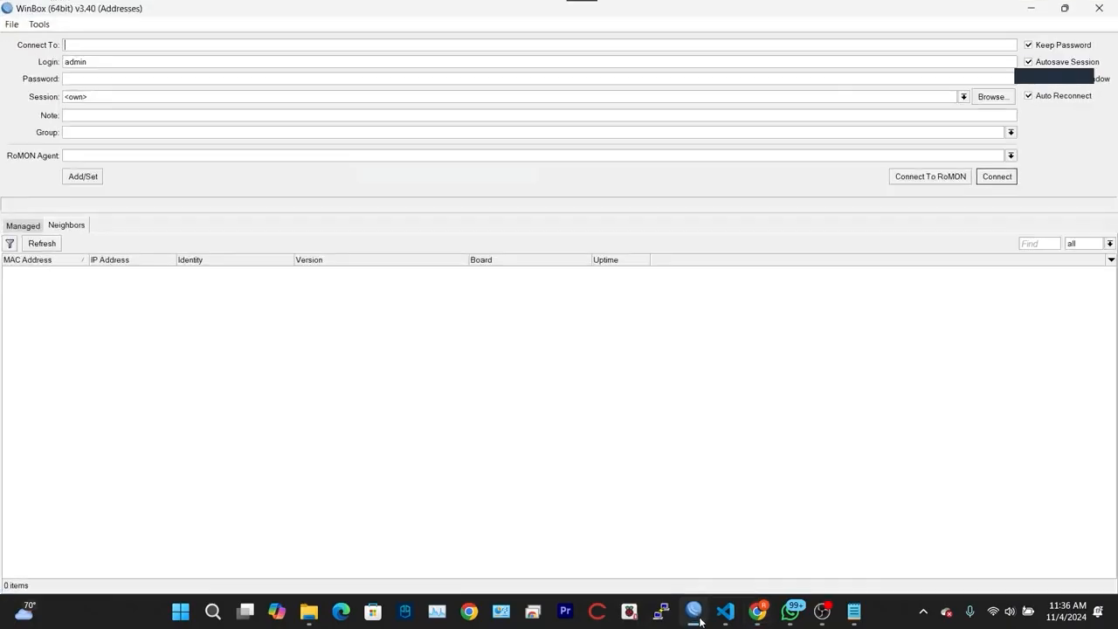
{"action": "right_click", "coordinate": [85, 45]}
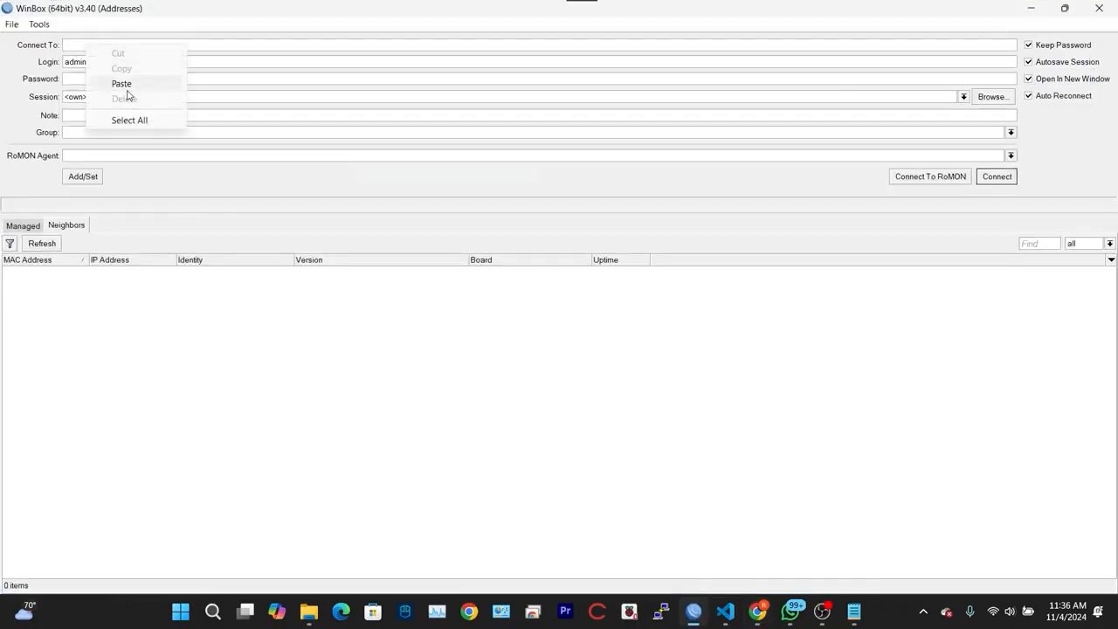
{"action": "left_click", "coordinate": [122, 84]}
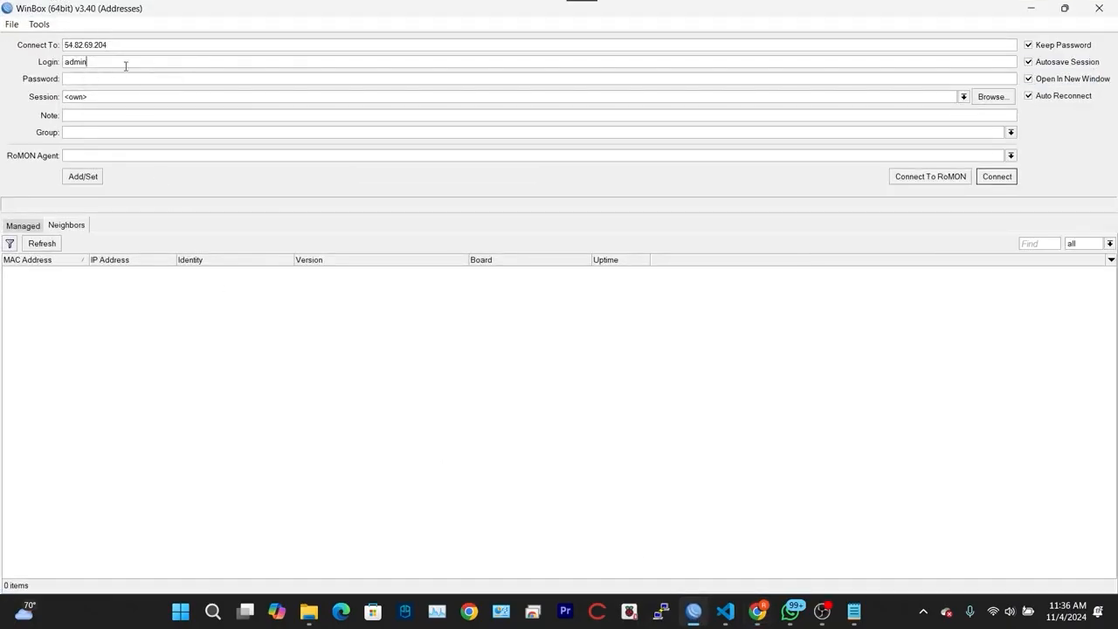
{"action": "left_click_drag", "start_coordinate": [126, 67], "coordinate": [51, 57]}
{"action": "left_click", "coordinate": [136, 78]}
{"action": "left_click", "coordinate": [996, 177]}
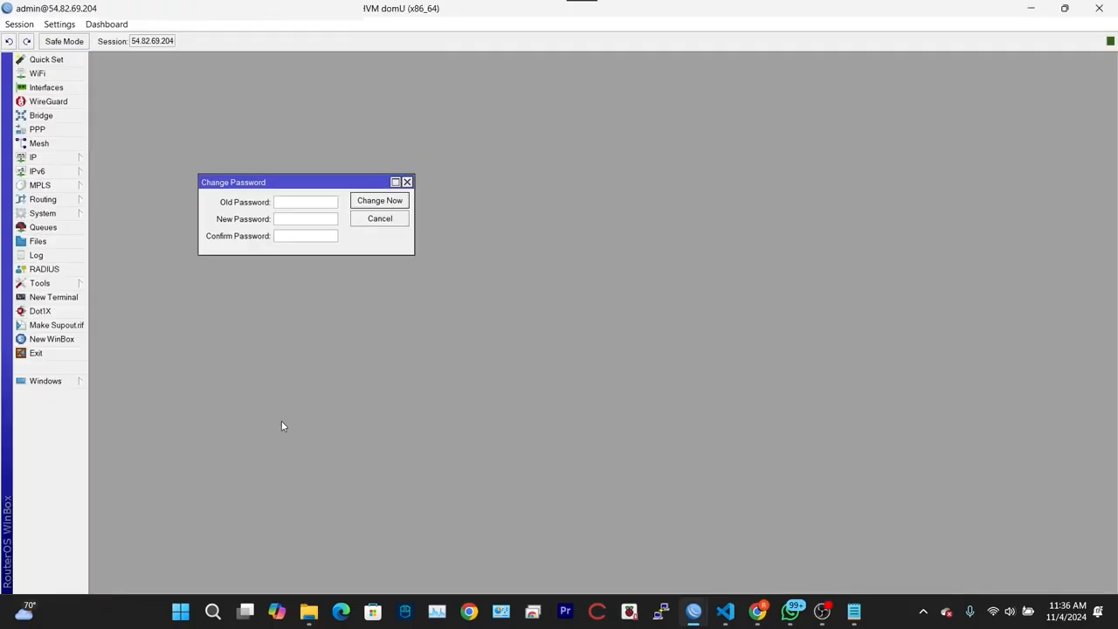
- Dismiss the password change dialog without changing anything and zoom in the router interface
{"action": "left_click", "coordinate": [407, 183]}
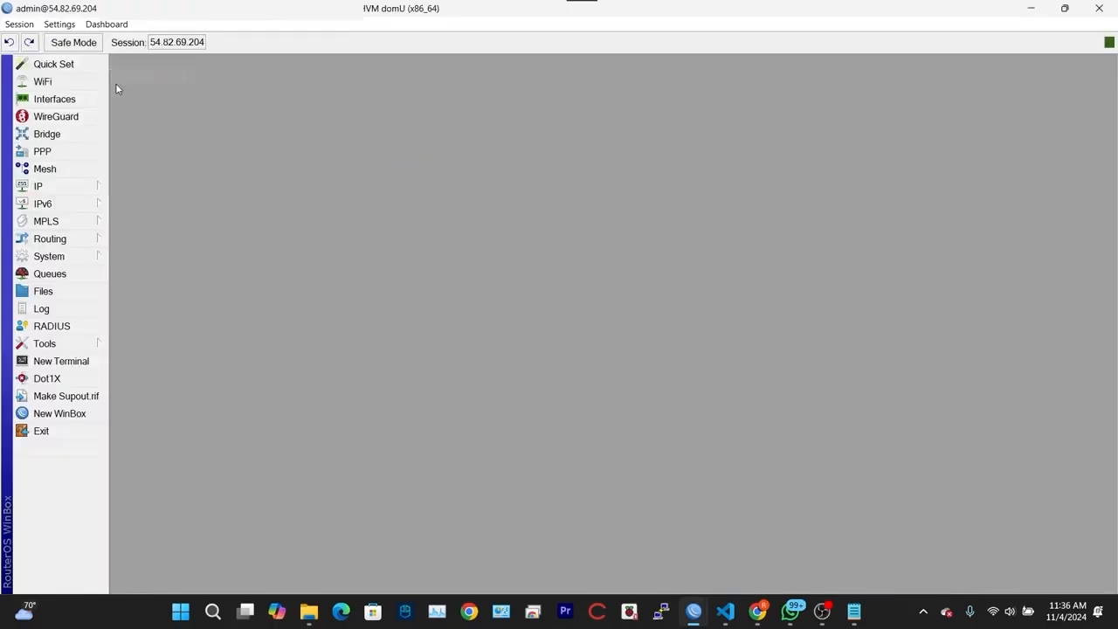
{"action": "left_click", "coordinate": [60, 23]}
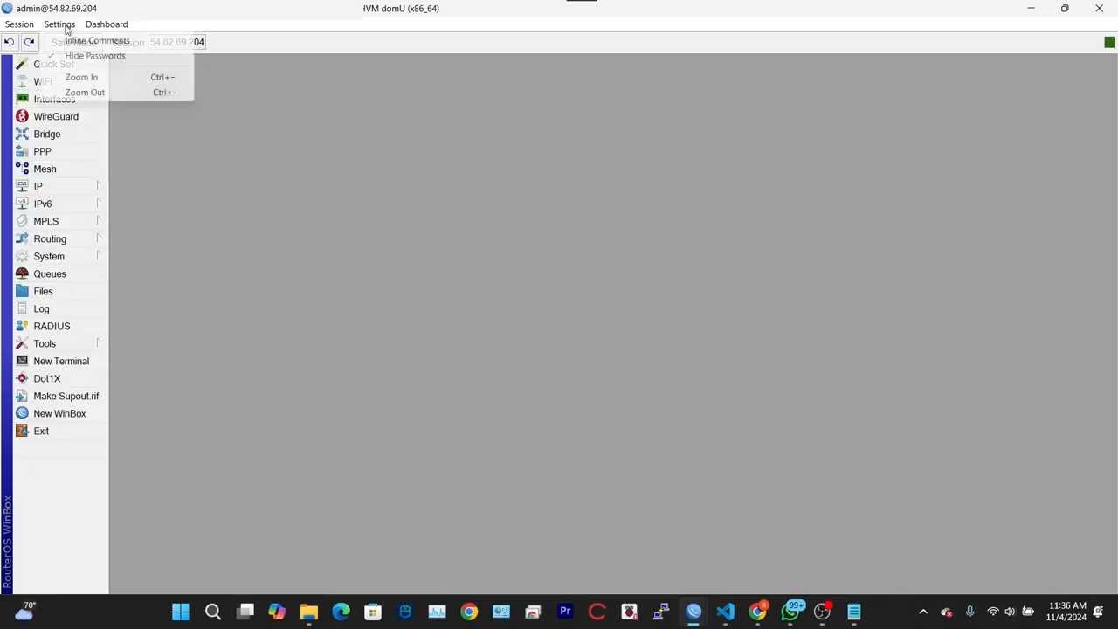
{"action": "left_click", "coordinate": [106, 75]}
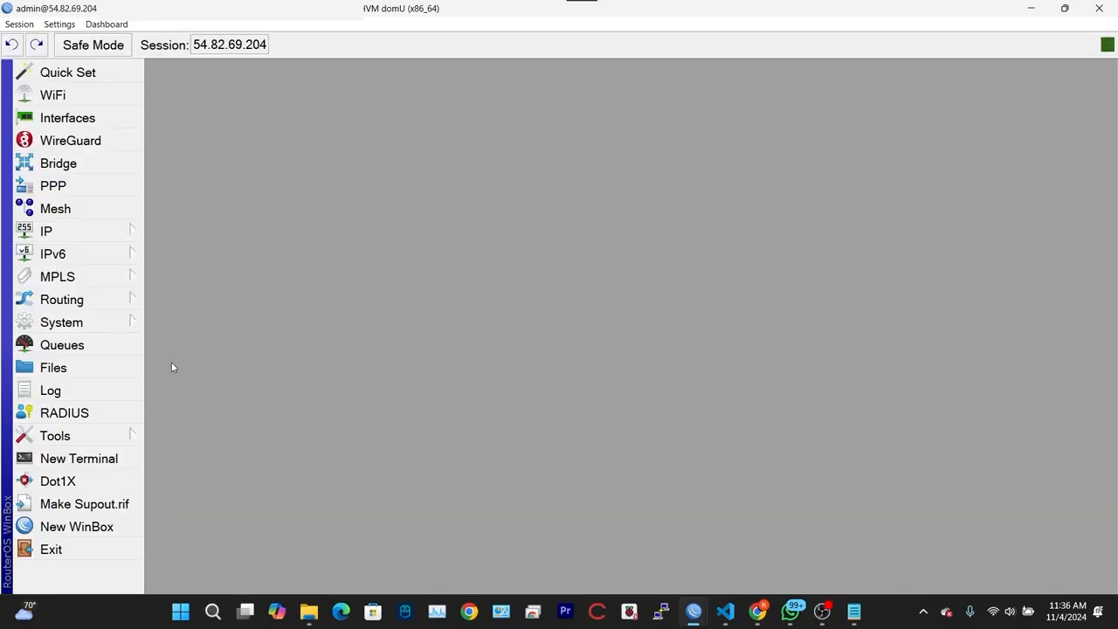
- Open the router's IP service list and disable the api, api-ssl, ftp, ssh and telnet services
{"action": "left_click", "coordinate": [105, 227]}
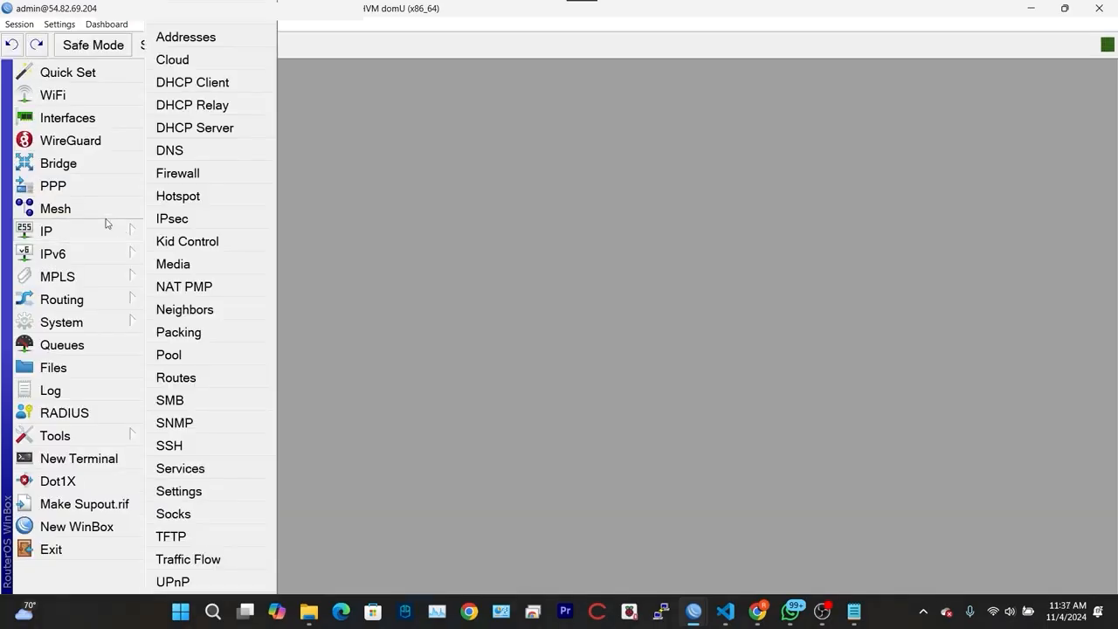
{"action": "left_click", "coordinate": [208, 465]}
{"action": "left_click", "coordinate": [386, 208]}
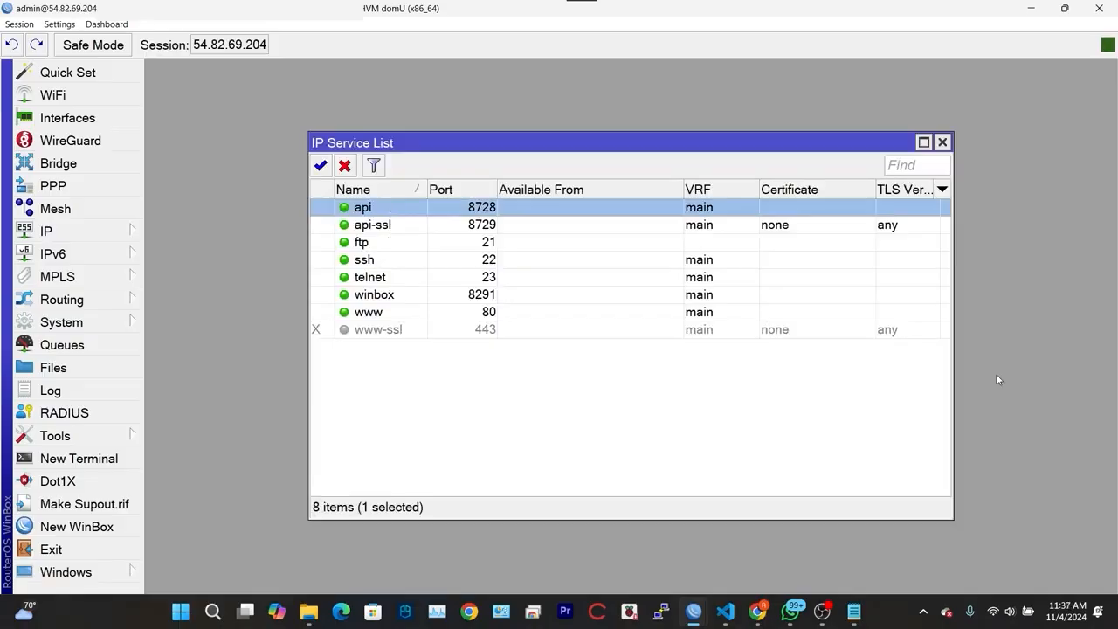
{"action": "key", "text": "shift+Down"}
{"action": "key", "text": "shift+Down"}
{"action": "key", "text": "shift+Down"}
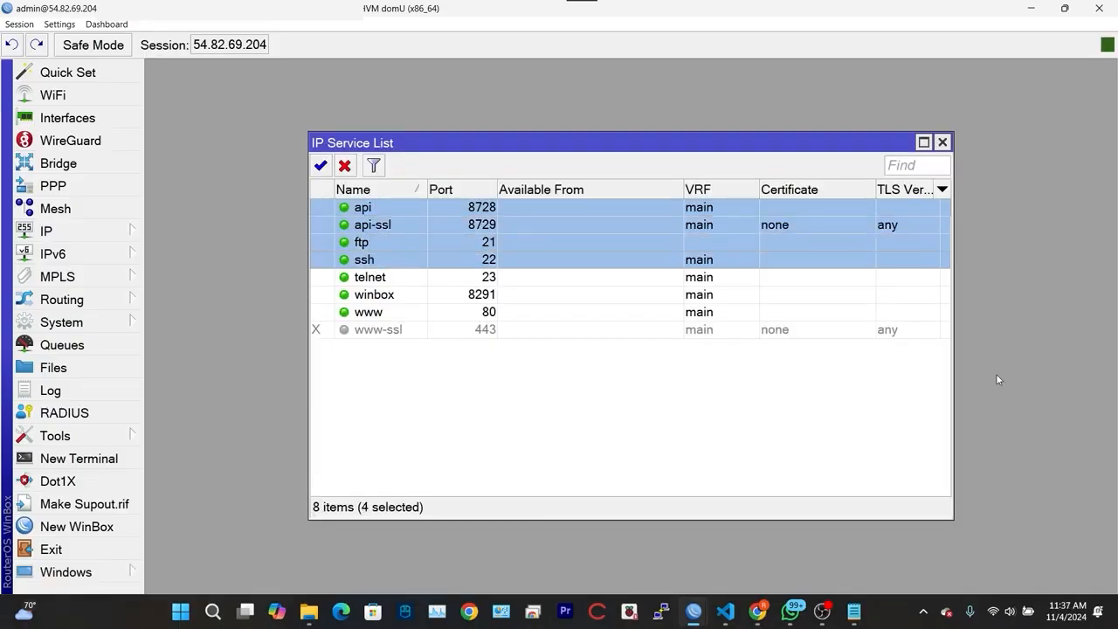
{"action": "key", "text": "shift+Down"}
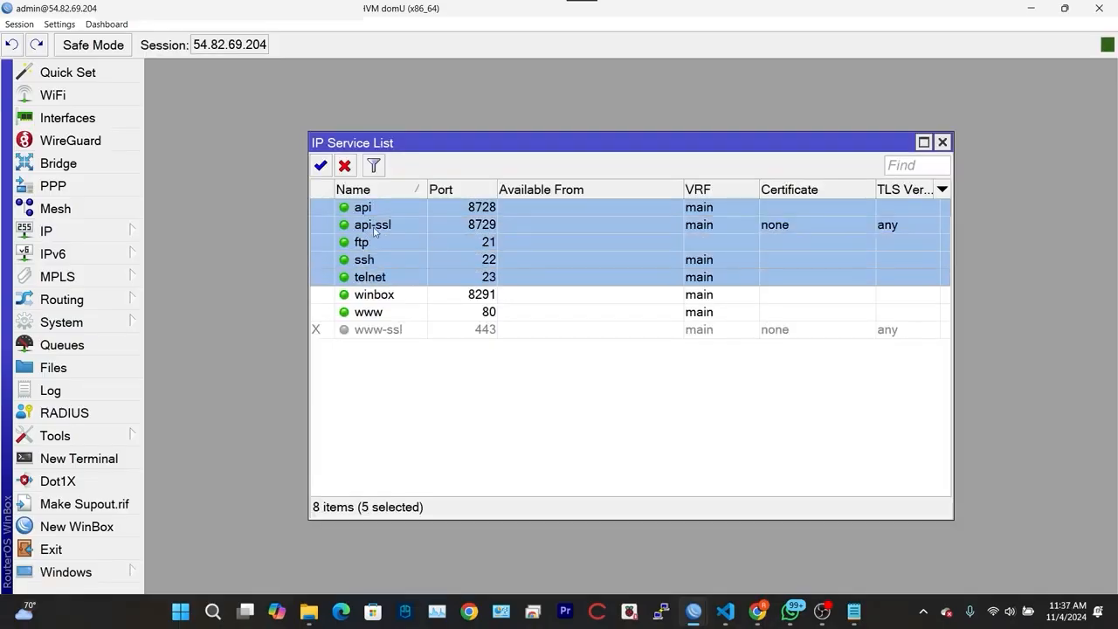
{"action": "left_click", "coordinate": [345, 167]}
- Disable the www service on port 80 as well and close the IP service list
{"action": "left_click", "coordinate": [426, 316]}
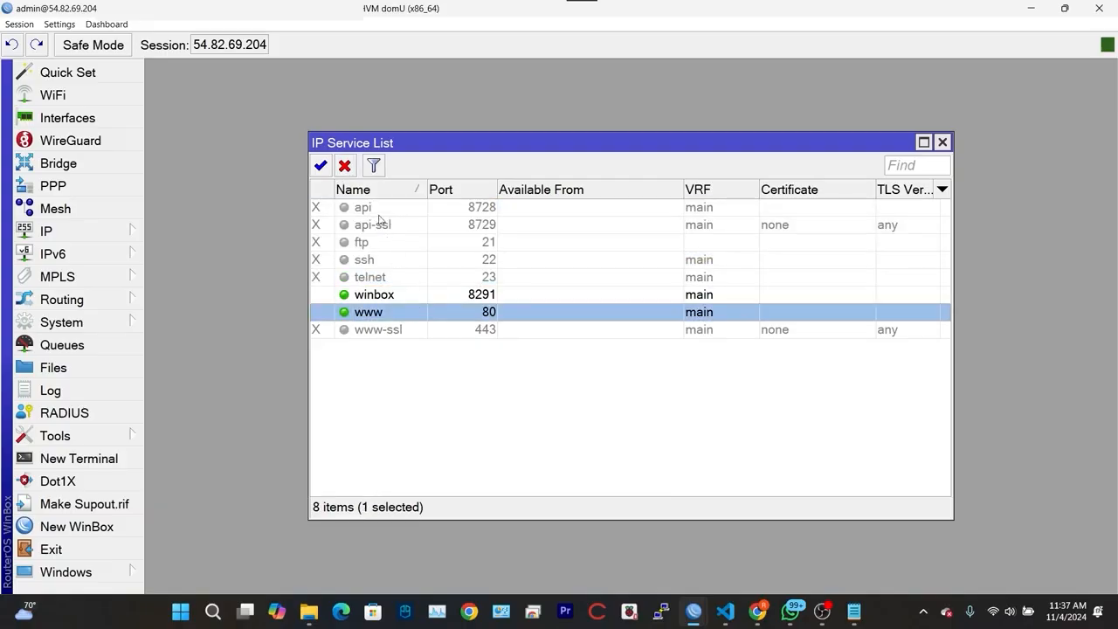
{"action": "left_click", "coordinate": [345, 167]}
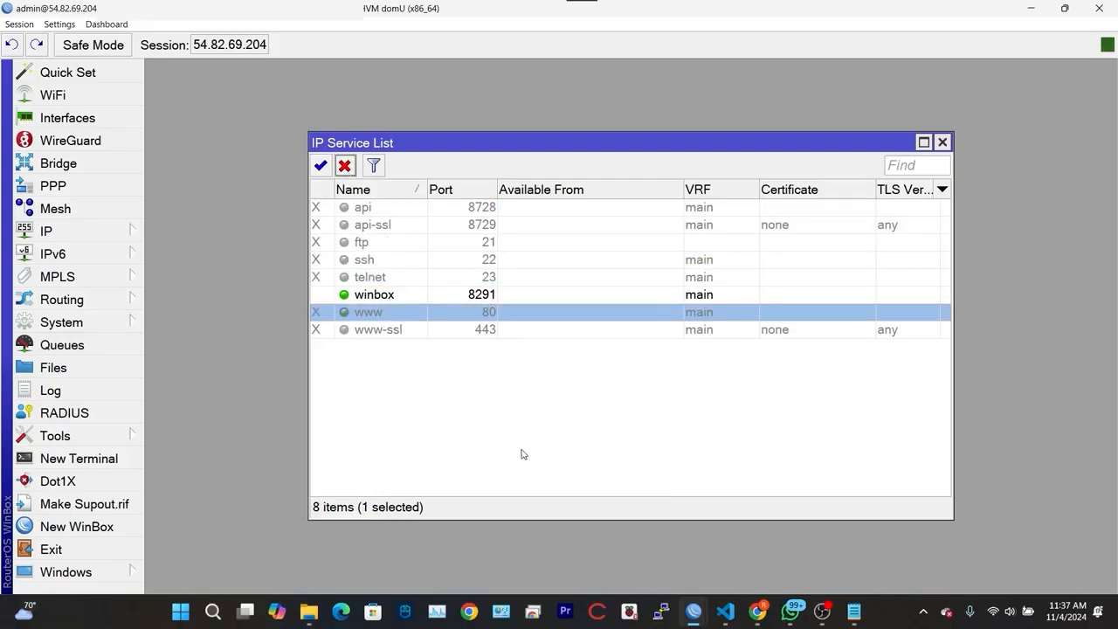
{"action": "key", "text": "Up"}
{"action": "left_click", "coordinate": [943, 143]}
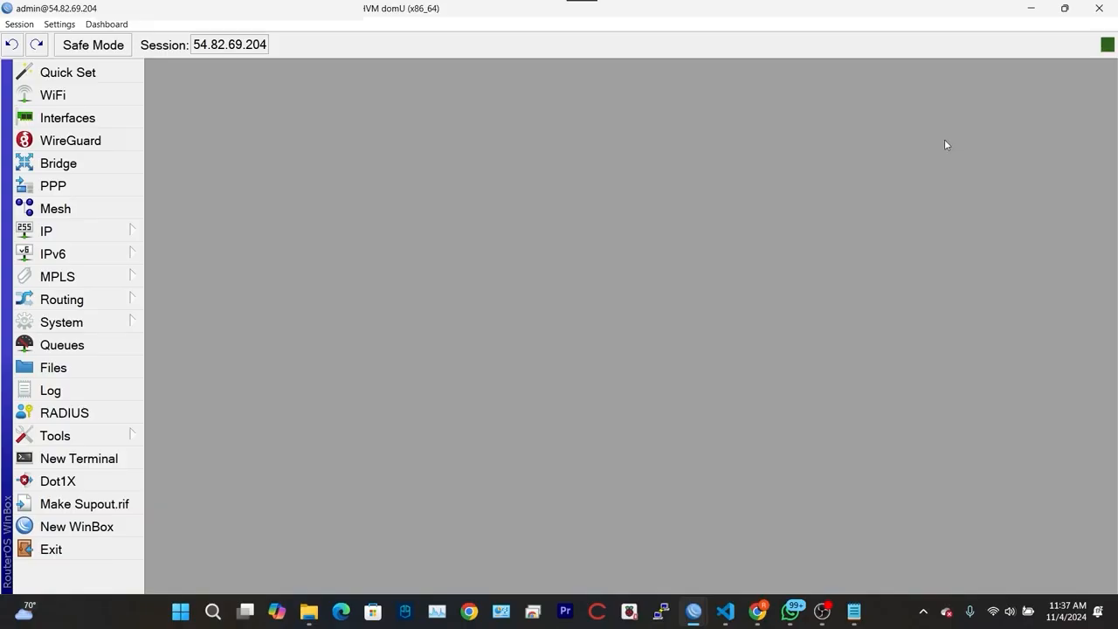
- Open the router's system user list and start a new user, placing its form below the admin entry
{"action": "left_click", "coordinate": [99, 324]}
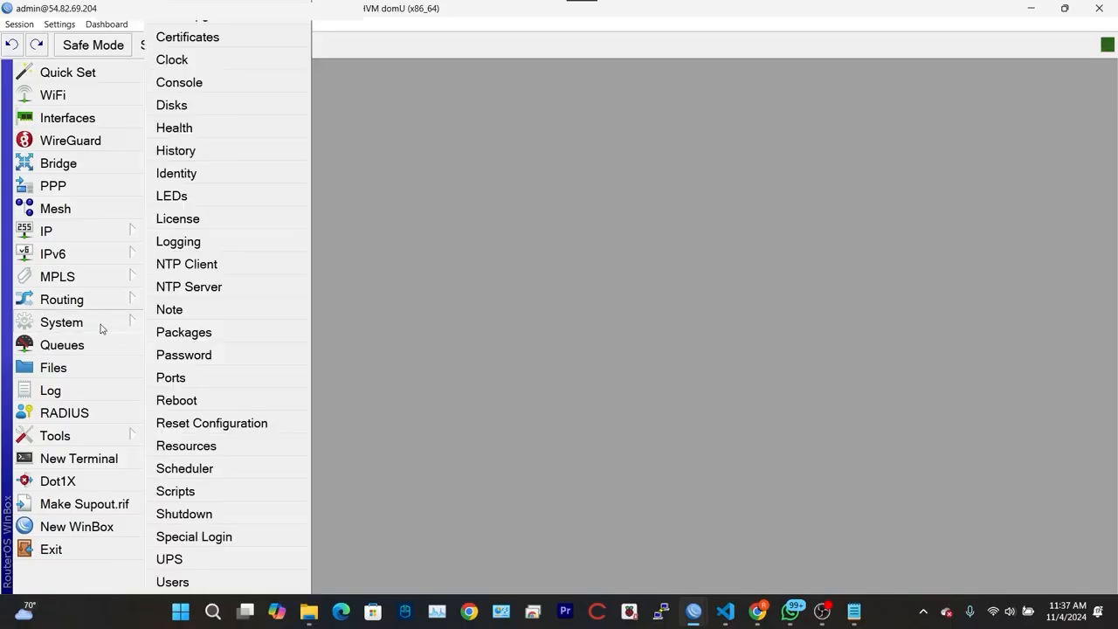
{"action": "left_click", "coordinate": [225, 583]}
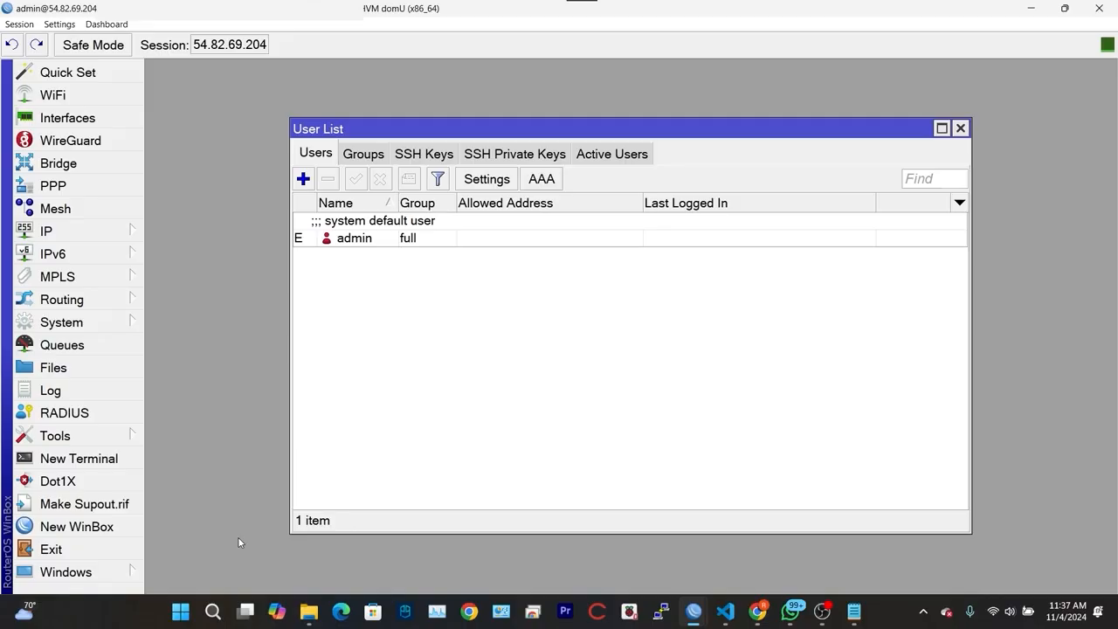
{"action": "left_click", "coordinate": [302, 178]}
{"action": "left_click_drag", "start_coordinate": [591, 215], "coordinate": [488, 272]}
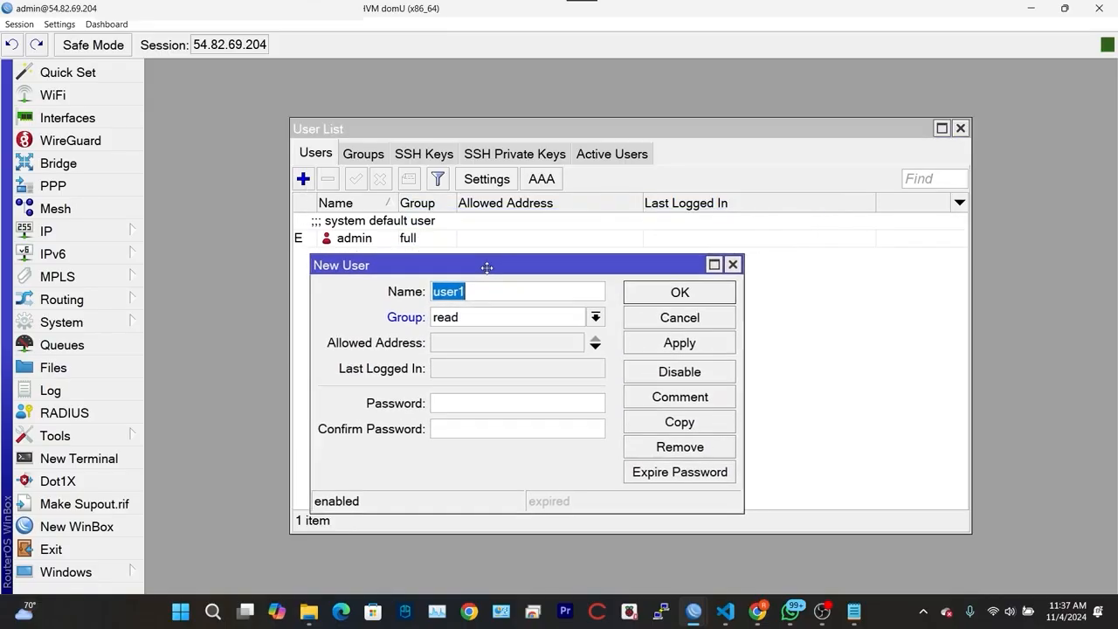
- Enter the username for the new router user and set its group to full
{"action": "key", "text": "Caps_Lock"}
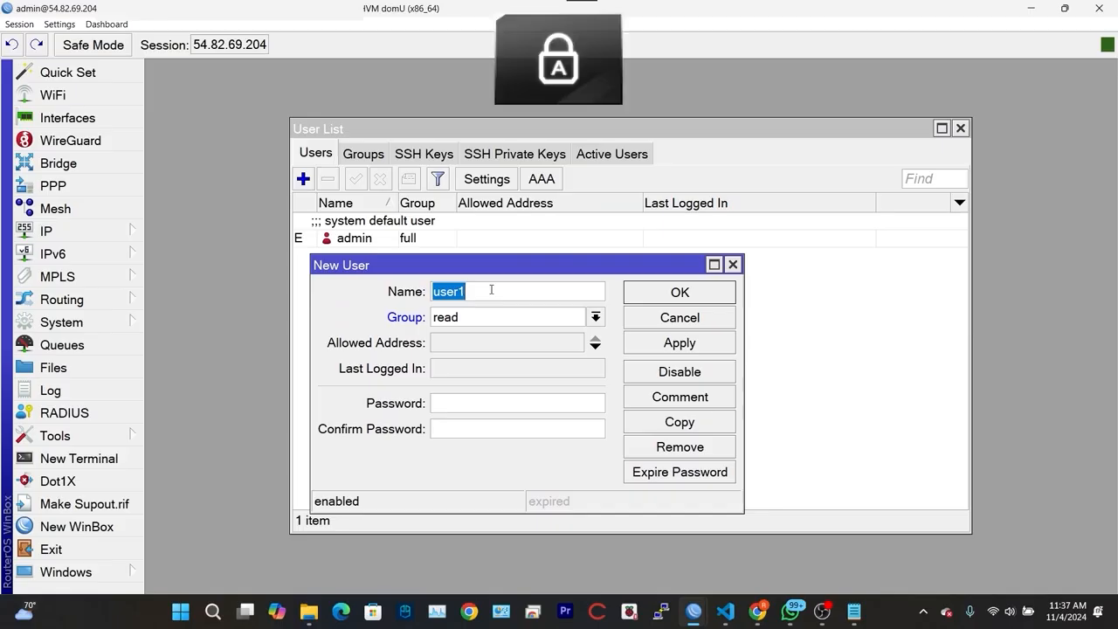
{"action": "type", "text": "R"}
{"action": "key", "text": "Caps_Lock"}
{"action": "type", "text": "ichard"}
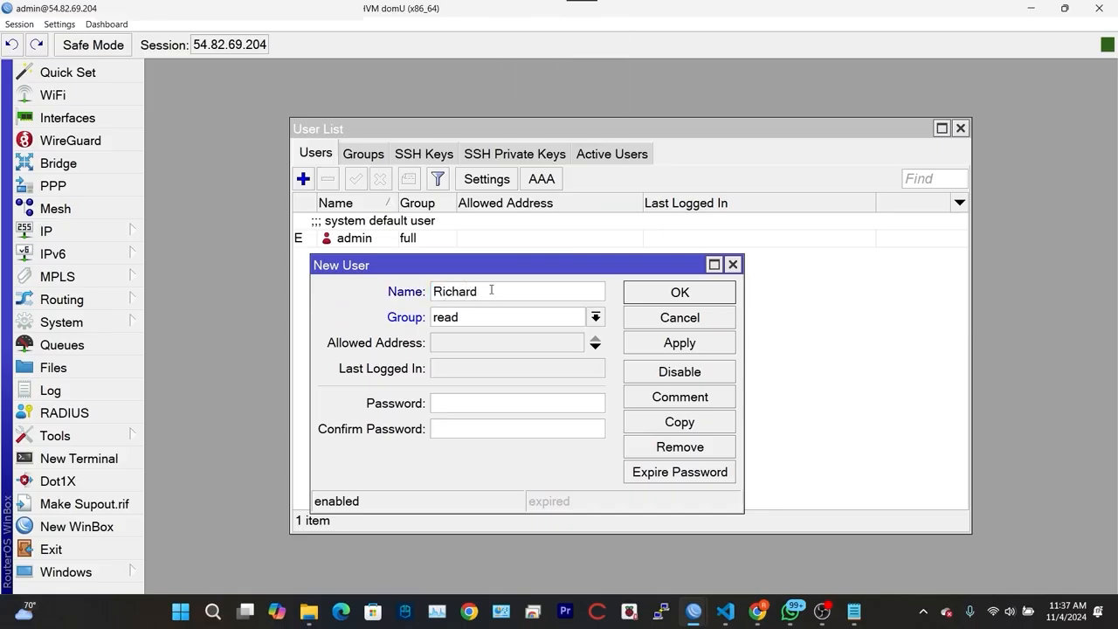
{"action": "type", "text": "_"}
{"action": "key", "text": "Caps_Lock"}
{"action": "type", "text": "A"}
{"action": "key", "text": "Caps_Lock"}
{"action": "type", "text": "ws"}
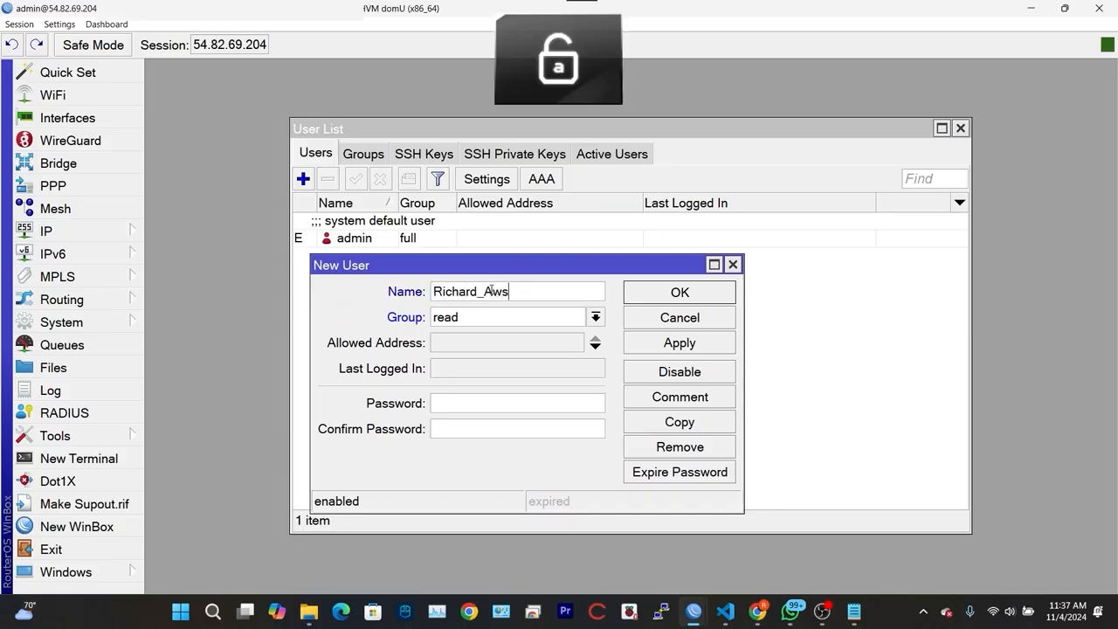
{"action": "left_click", "coordinate": [595, 317]}
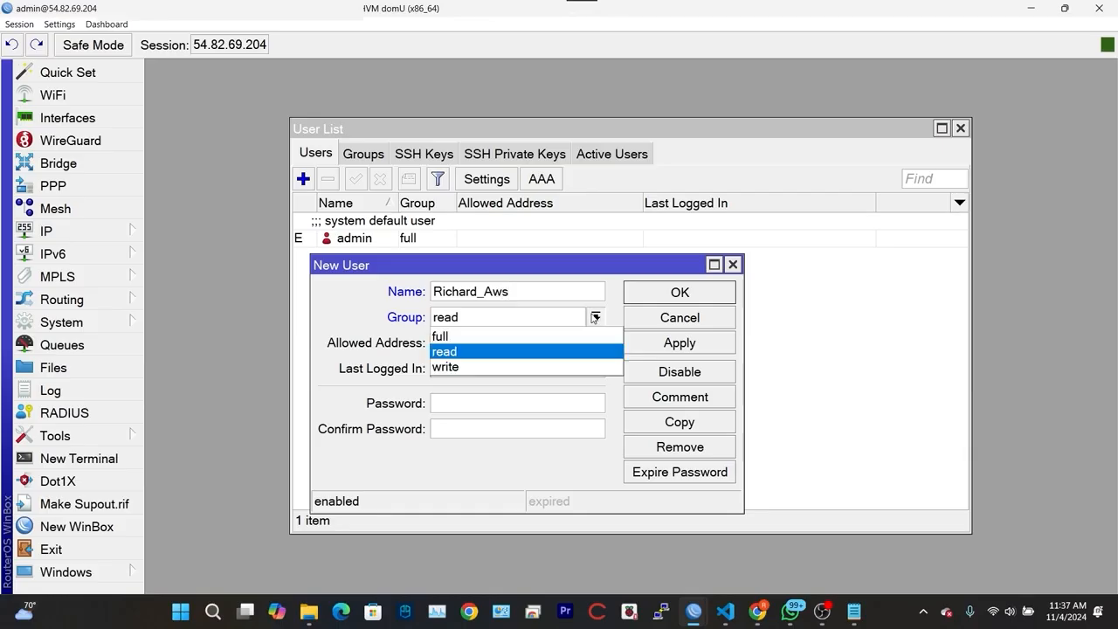
{"action": "left_click", "coordinate": [512, 335]}
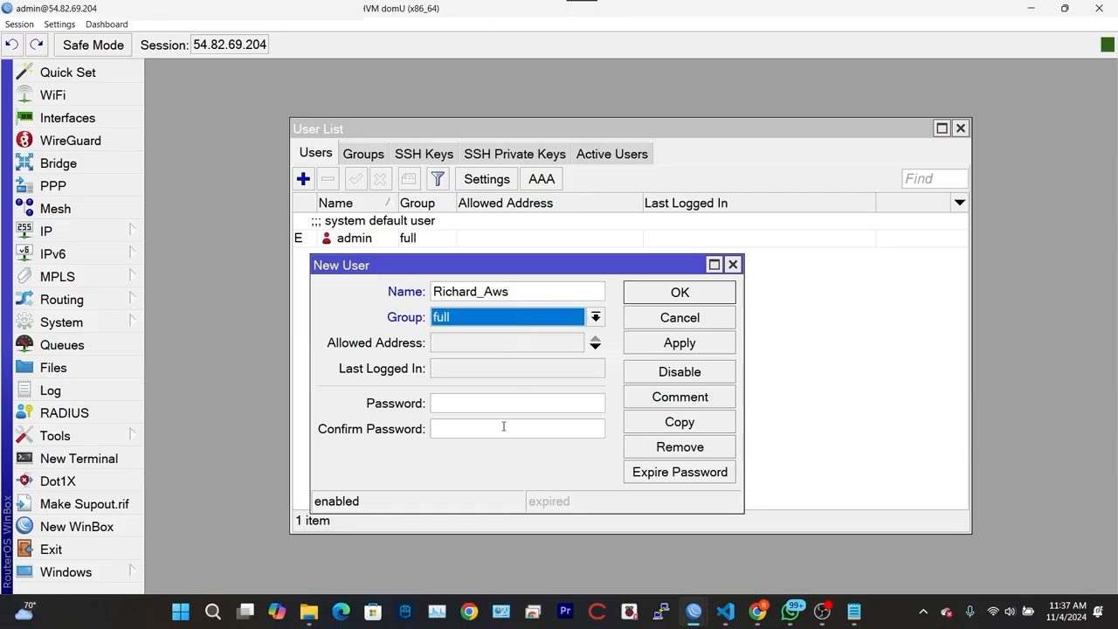
{"action": "left_click", "coordinate": [484, 401]}
- Copy the new username and paste it into the Notepad note below the IP address
{"action": "left_click_drag", "start_coordinate": [524, 293], "coordinate": [369, 283]}
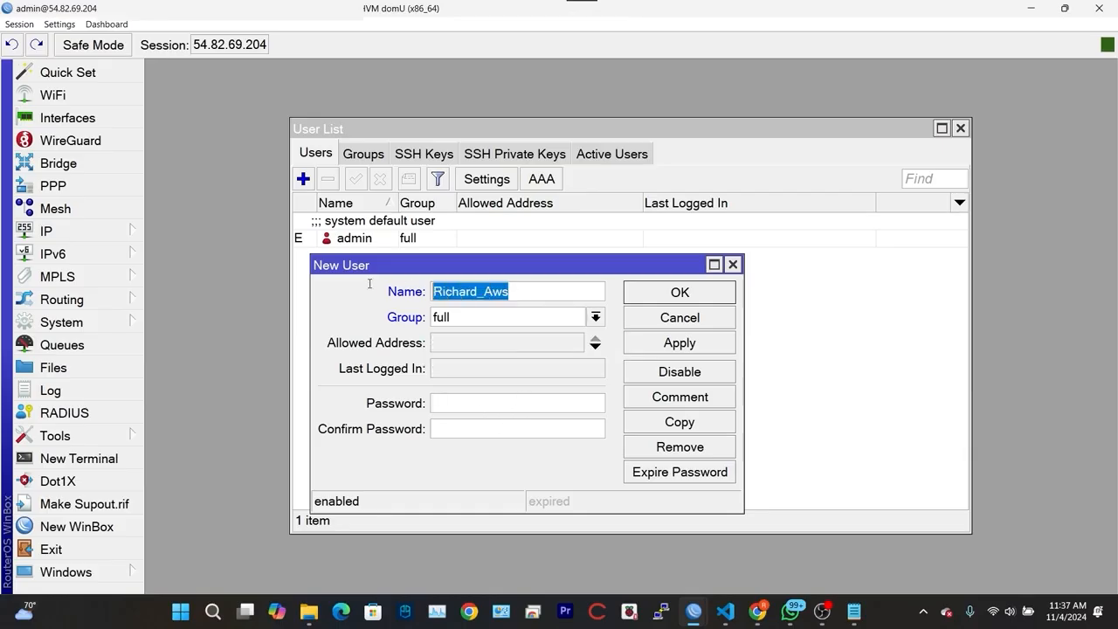
{"action": "right_click", "coordinate": [460, 289]}
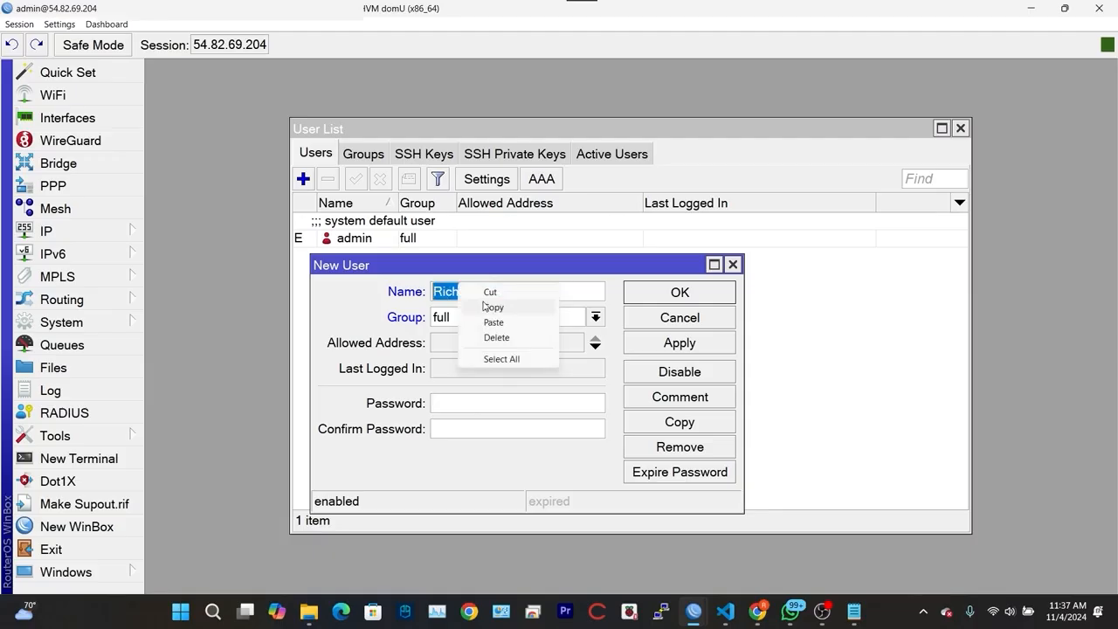
{"action": "left_click", "coordinate": [492, 307]}
{"action": "left_click", "coordinate": [854, 611]}
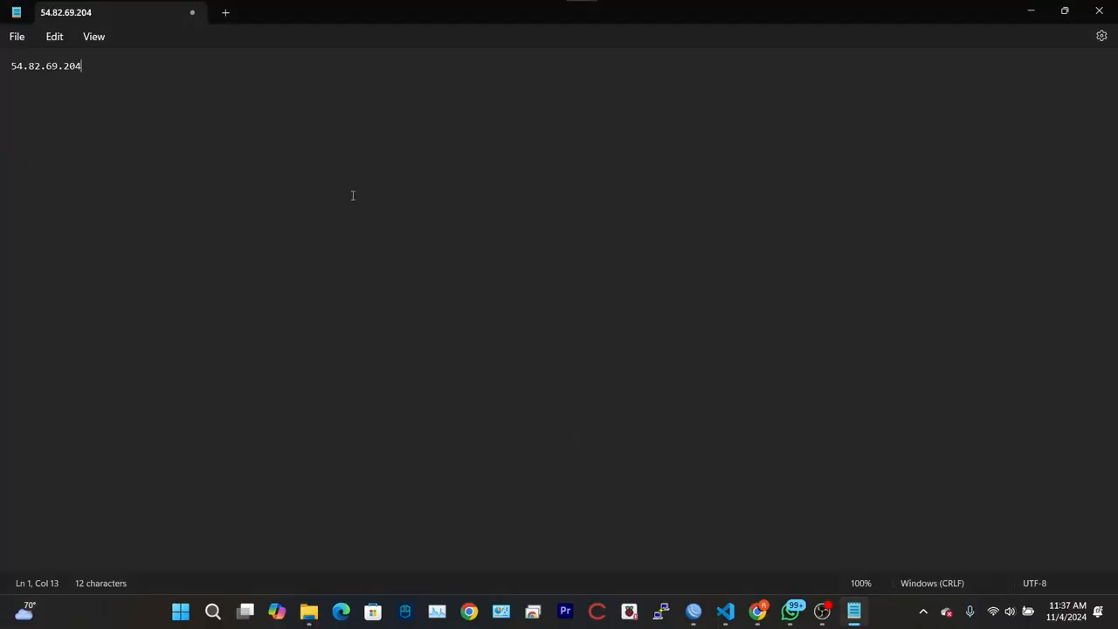
{"action": "key", "text": "Return"}
{"action": "key", "text": "ctrl+v"}
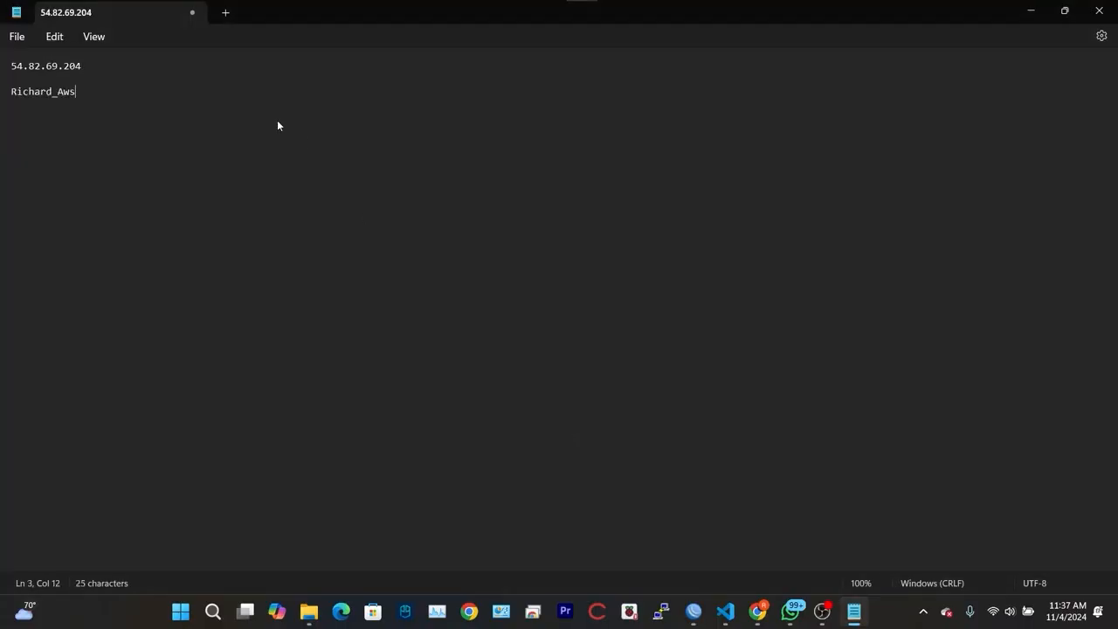
- Write the new user's password on a new line below the username in the note
{"action": "key", "text": "Return"}
{"action": "type", "text": "*"}
{"action": "key", "text": "Caps_Lock"}
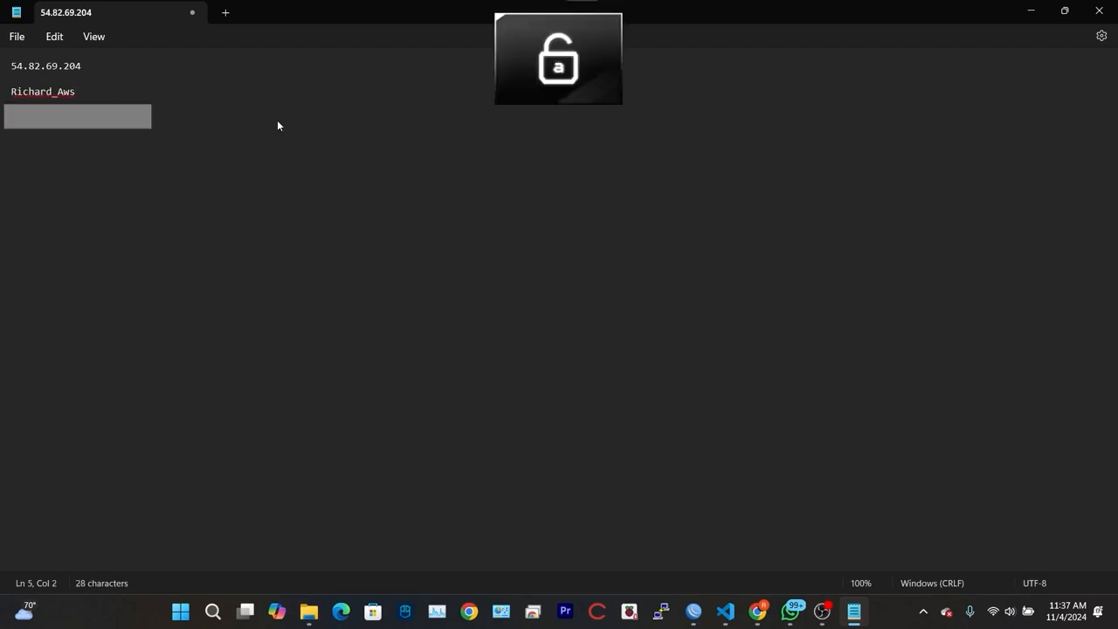
{"action": "type", "text": "****"}
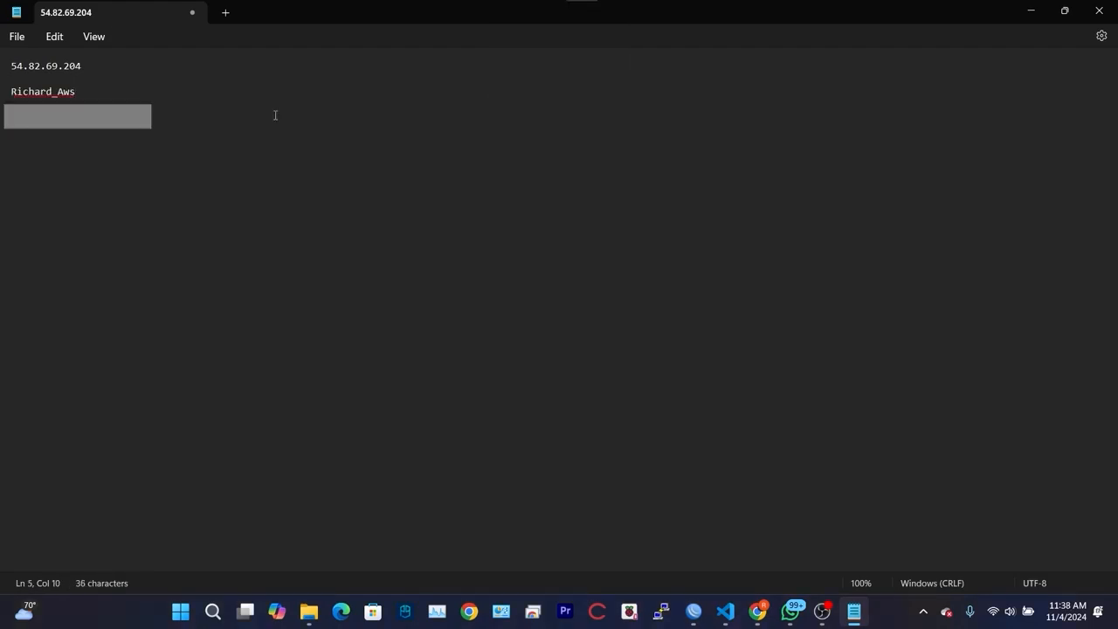
- Copy the password from the note and paste it into the new WinBox user's password and confirmation fields
{"action": "left_click_drag", "start_coordinate": [275, 115], "coordinate": [2, 117]}
{"action": "right_click", "coordinate": [21, 118]}
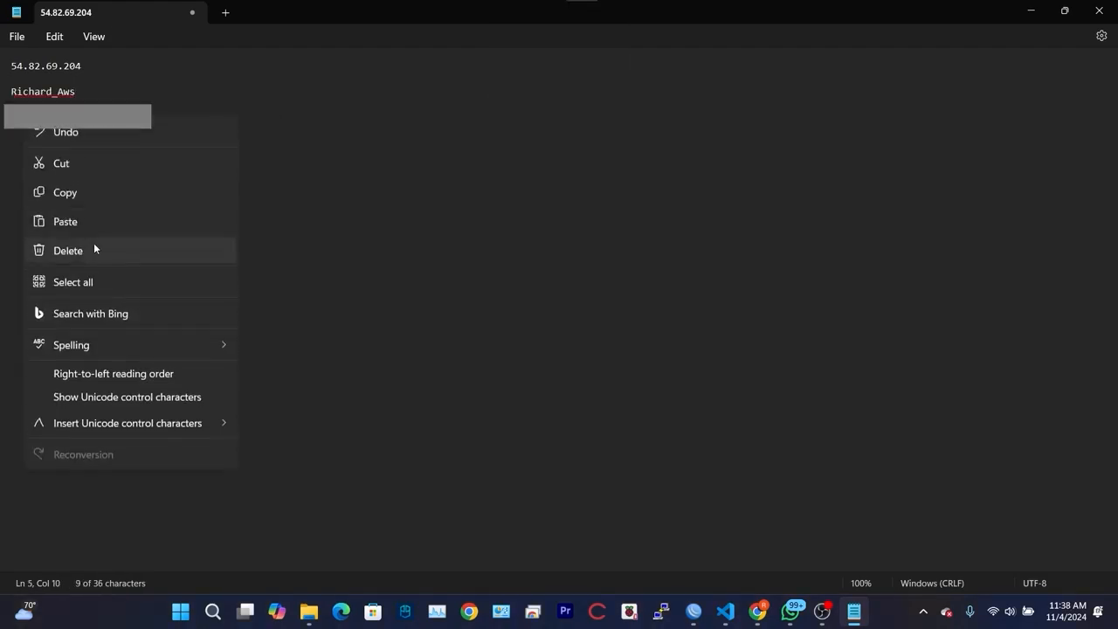
{"action": "left_click", "coordinate": [83, 193]}
{"action": "mouse_move", "coordinate": [693, 611]}
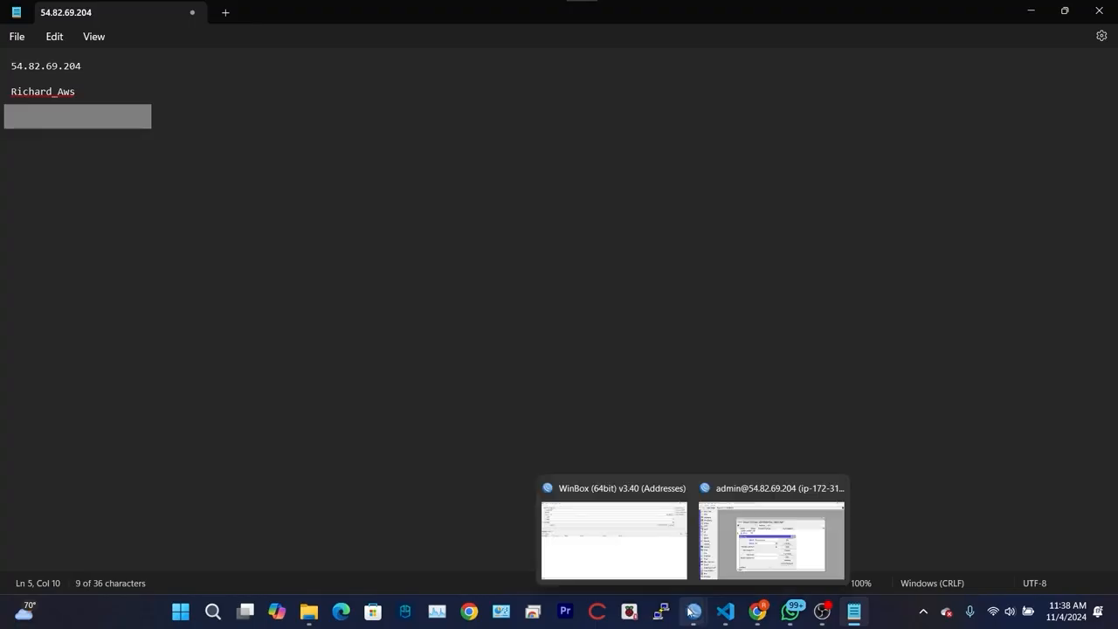
{"action": "left_click", "coordinate": [773, 529]}
{"action": "right_click", "coordinate": [442, 402]}
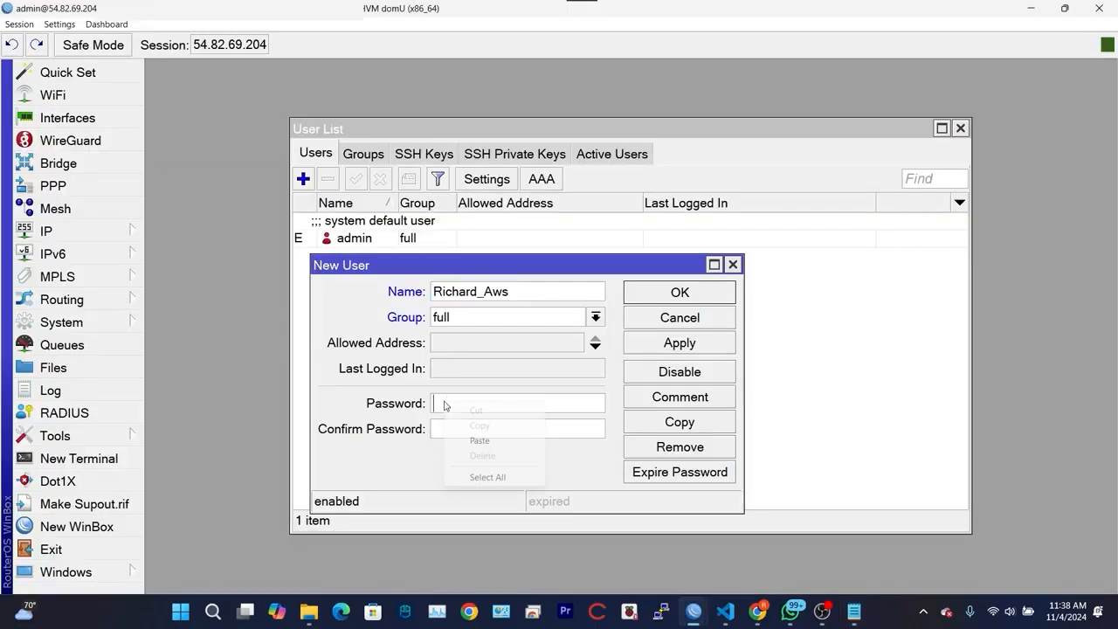
{"action": "left_click", "coordinate": [476, 437]}
{"action": "right_click", "coordinate": [463, 426]}
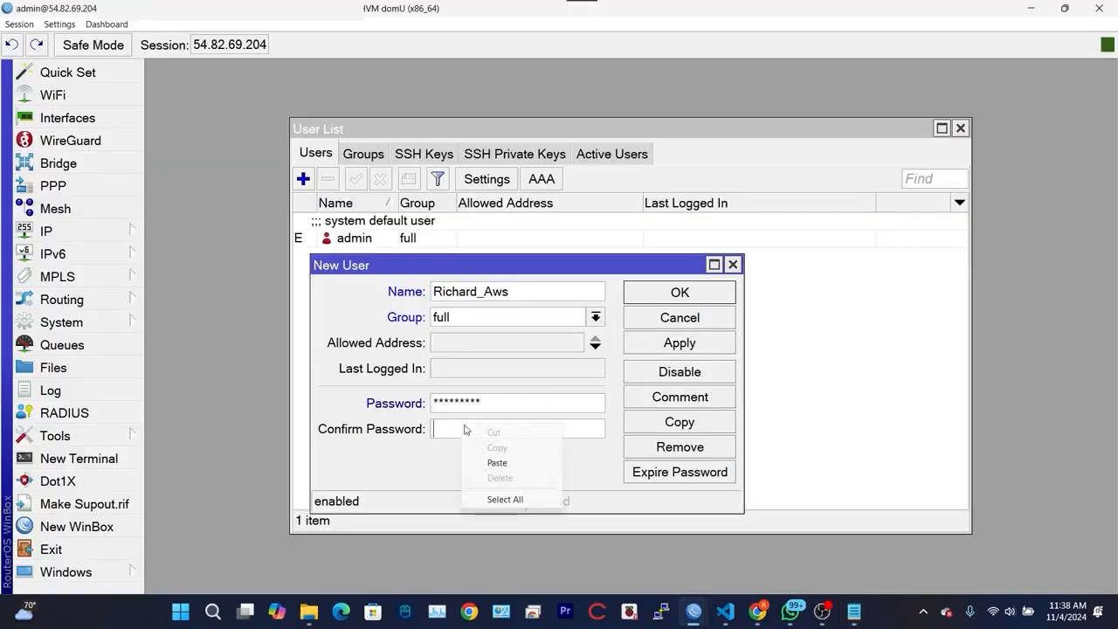
{"action": "left_click", "coordinate": [497, 462]}
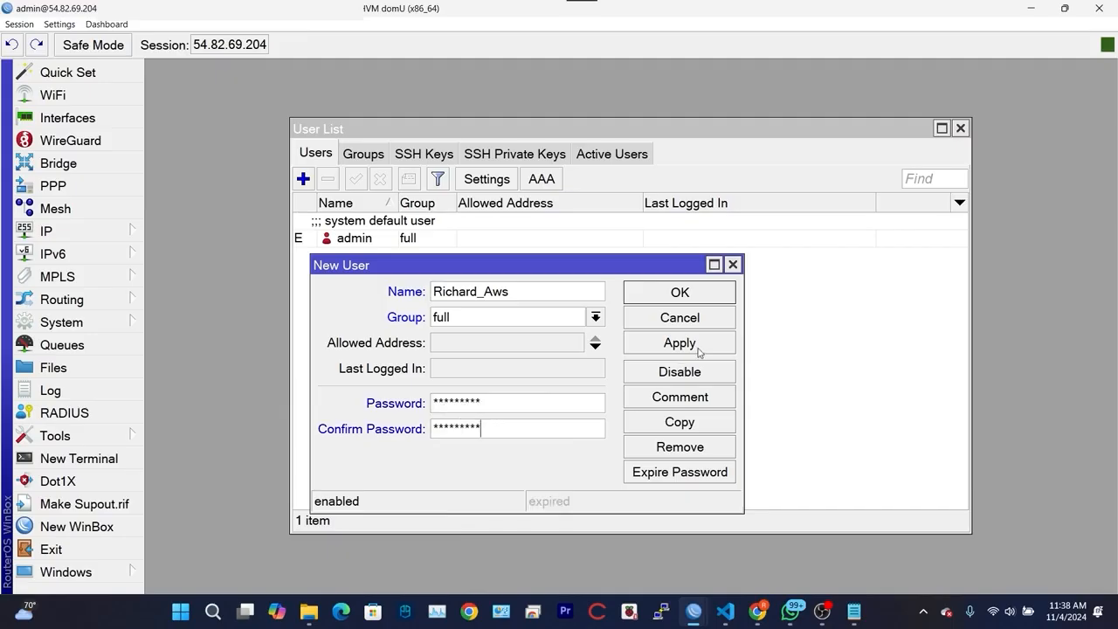
- Save the new full-access user and log in to the router in a new WinBox connection with that account's username and password
{"action": "left_click", "coordinate": [696, 349]}
{"action": "left_click", "coordinate": [710, 295]}
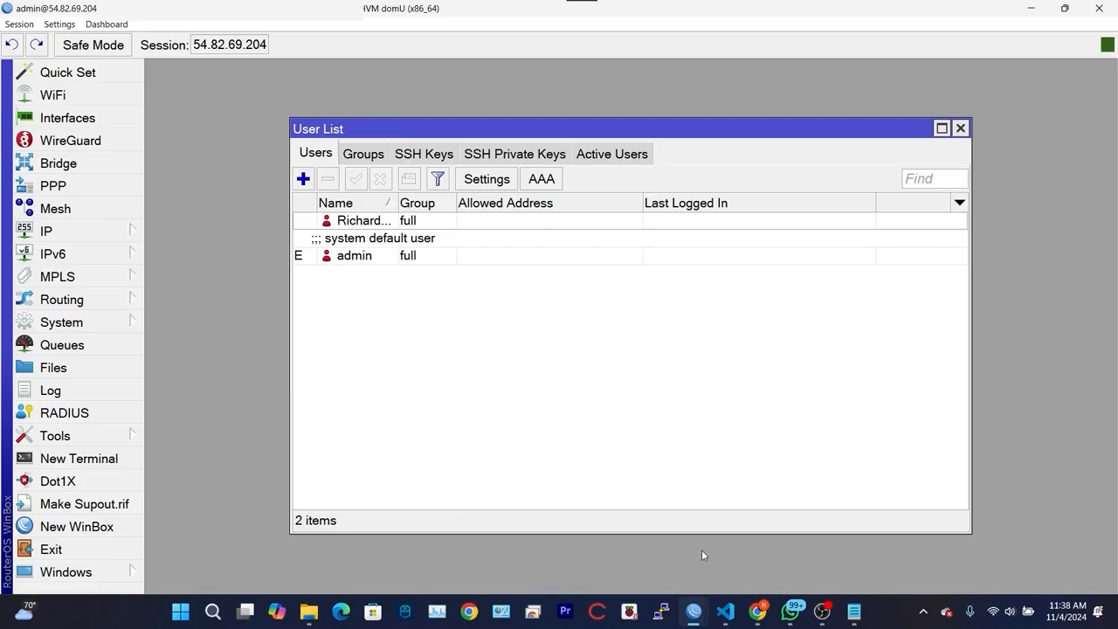
{"action": "left_click", "coordinate": [694, 611]}
{"action": "key", "text": "Tab"}
{"action": "type", "text": "Richard_Aws"}
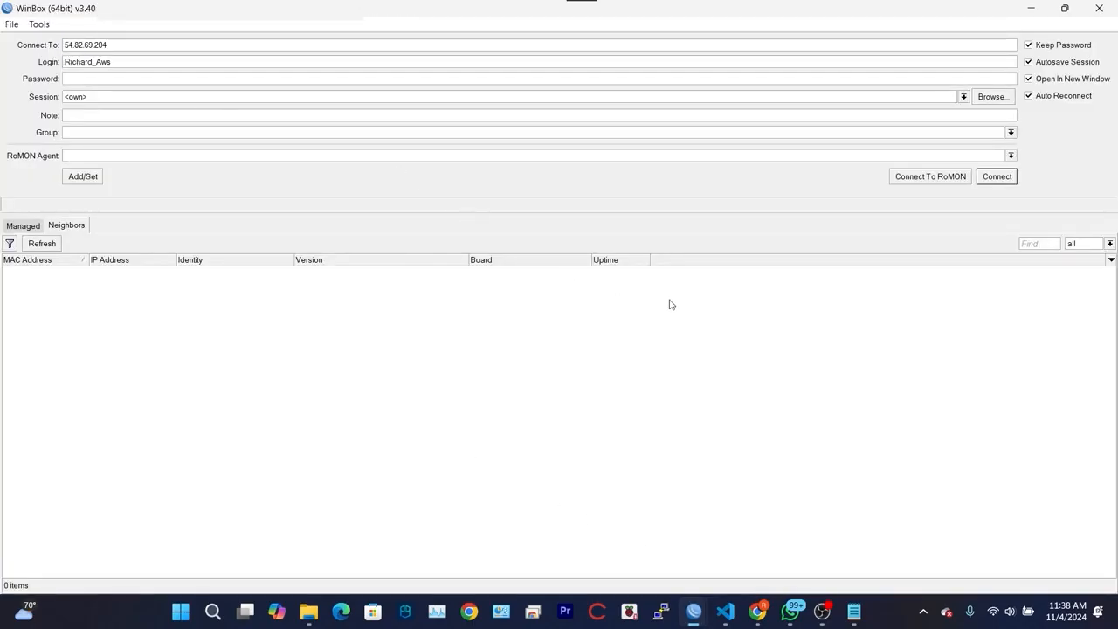
{"action": "key", "text": "Tab"}
{"action": "type", "text": "*********"}
{"action": "left_click", "coordinate": [994, 176]}
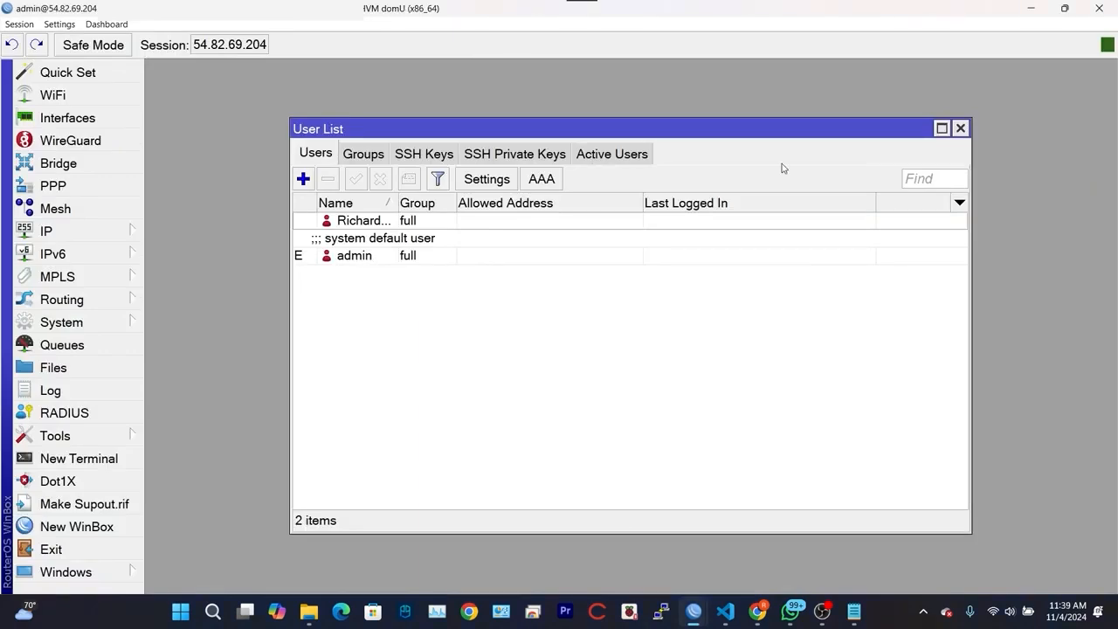
- Close the old admin session and enlarge the new session's interface by two zoom levels
{"action": "left_click", "coordinate": [960, 128]}
{"action": "left_click", "coordinate": [1112, 11]}
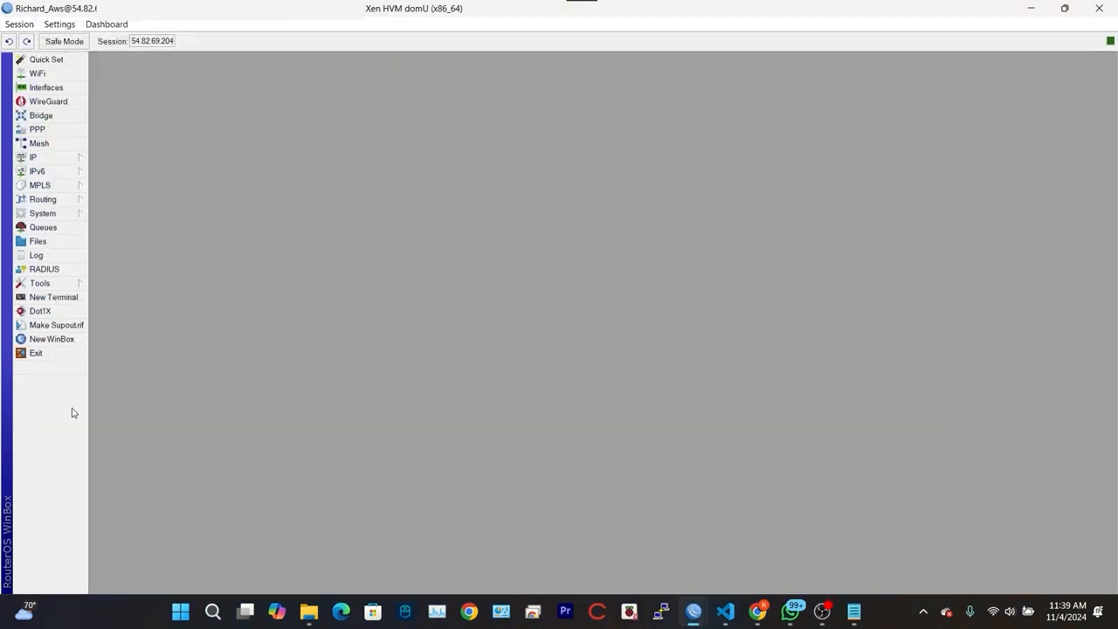
{"action": "left_click", "coordinate": [61, 24]}
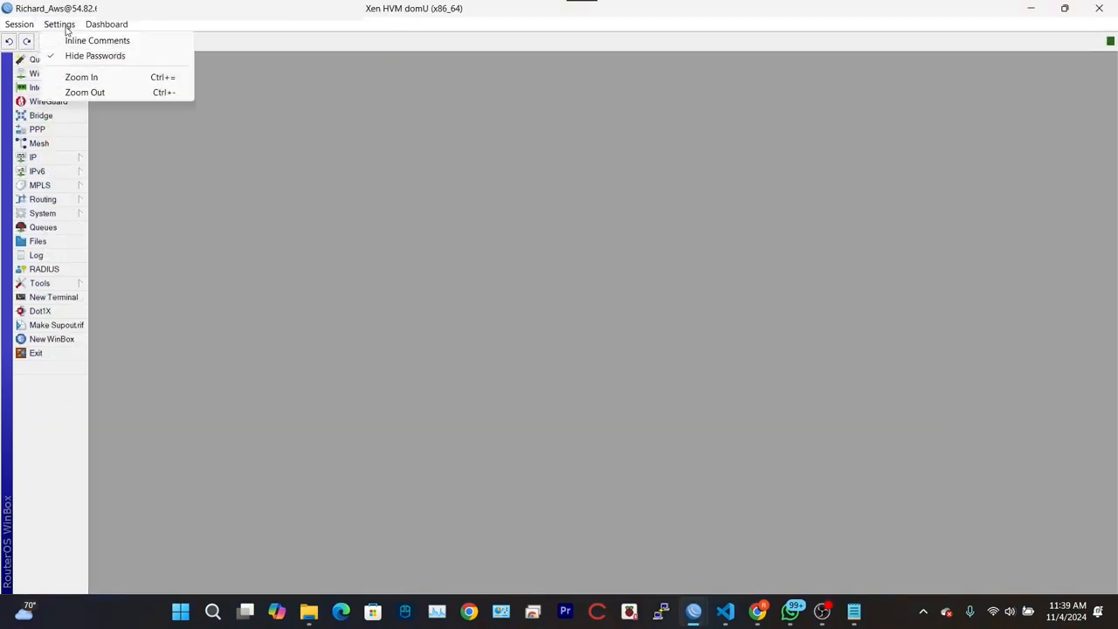
{"action": "left_click", "coordinate": [88, 77]}
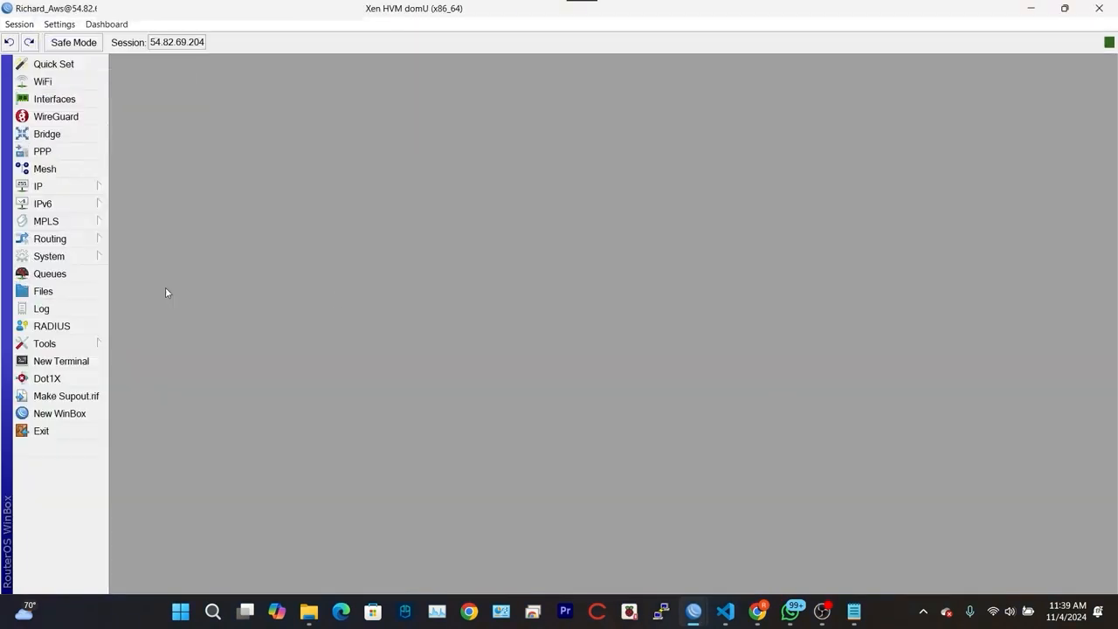
{"action": "left_click", "coordinate": [61, 24]}
{"action": "left_click", "coordinate": [93, 79]}
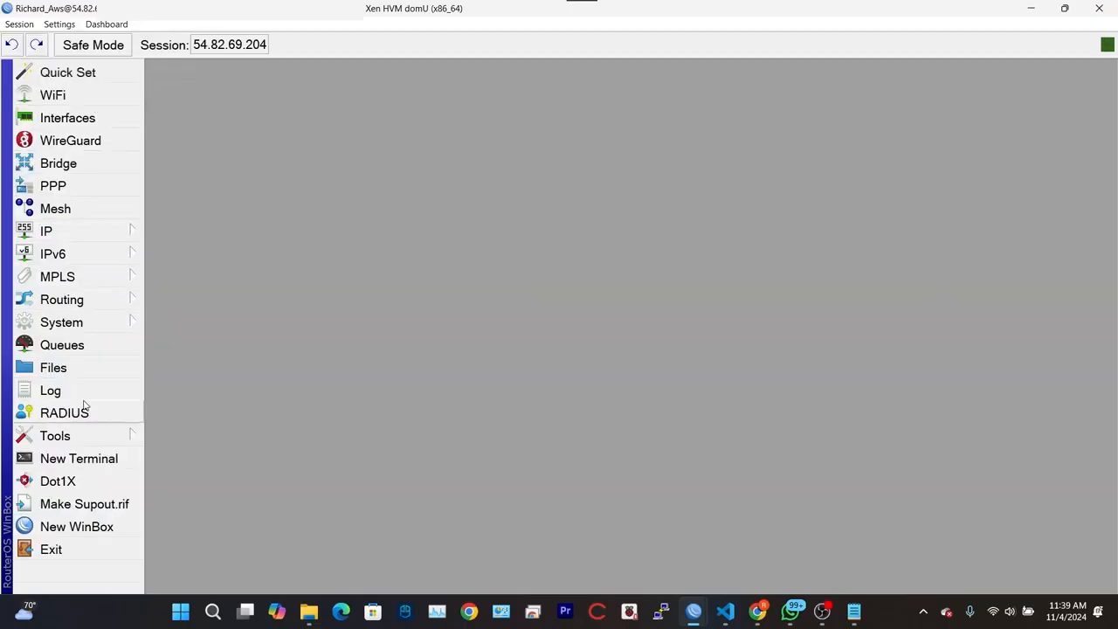
- Delete the default admin account from the router's user list and widen the Name column
{"action": "left_click", "coordinate": [113, 323]}
{"action": "left_click", "coordinate": [228, 582]}
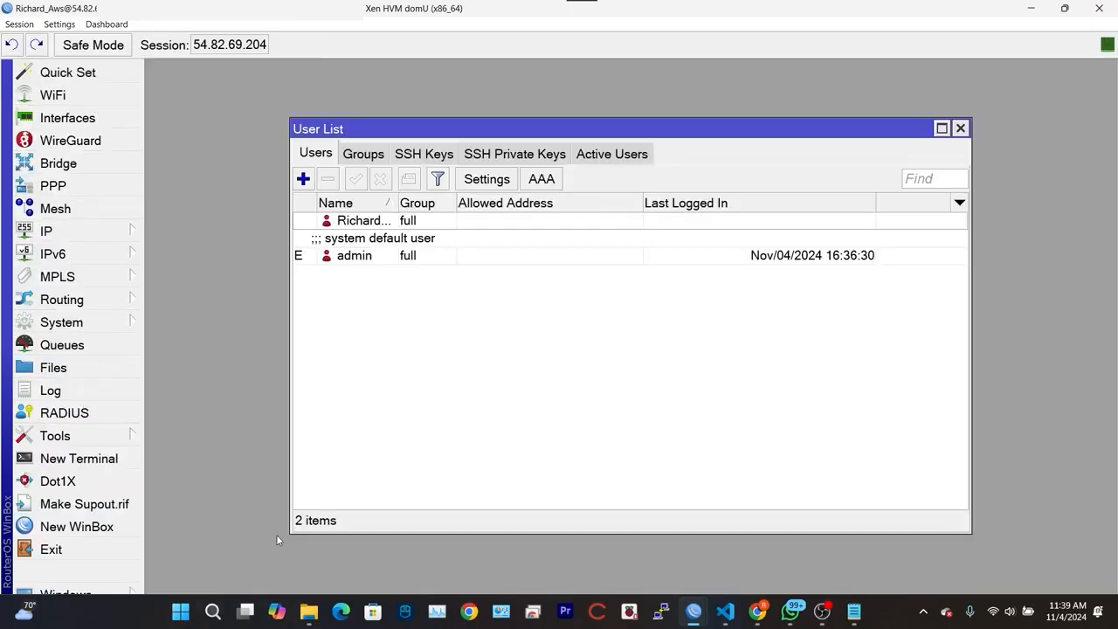
{"action": "left_click", "coordinate": [386, 259]}
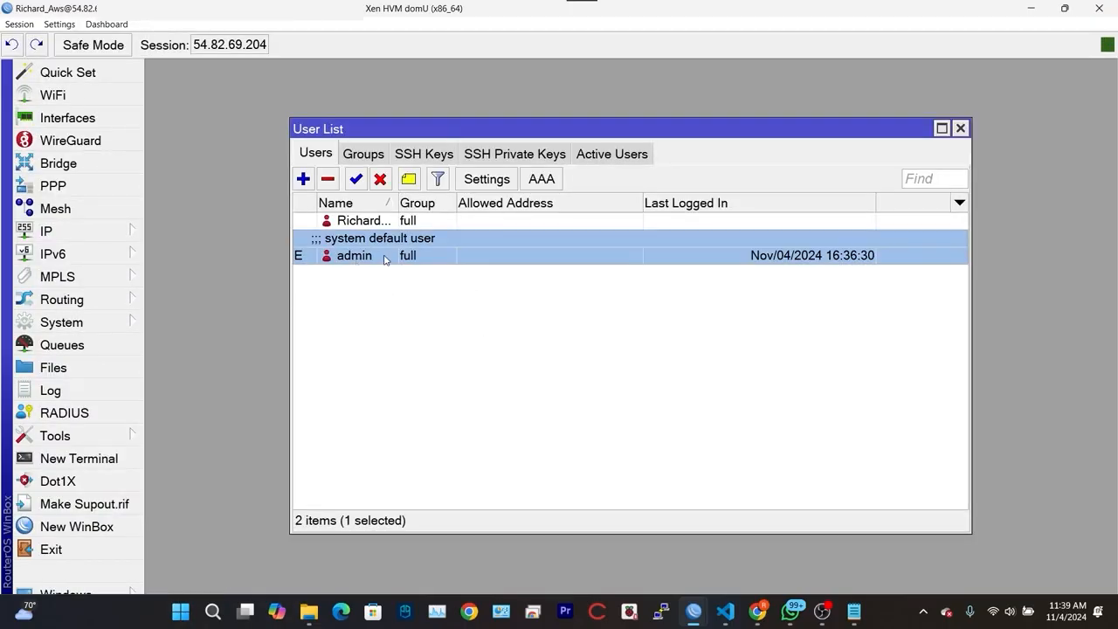
{"action": "left_click", "coordinate": [329, 180]}
{"action": "left_click", "coordinate": [395, 221]}
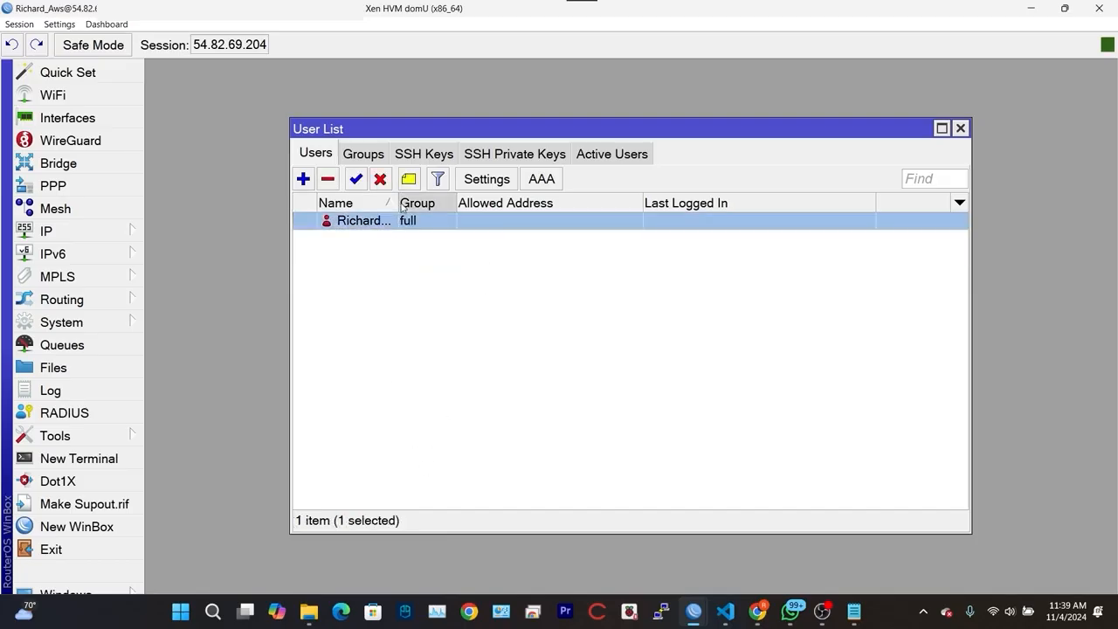
{"action": "left_click_drag", "start_coordinate": [398, 204], "coordinate": [466, 204]}
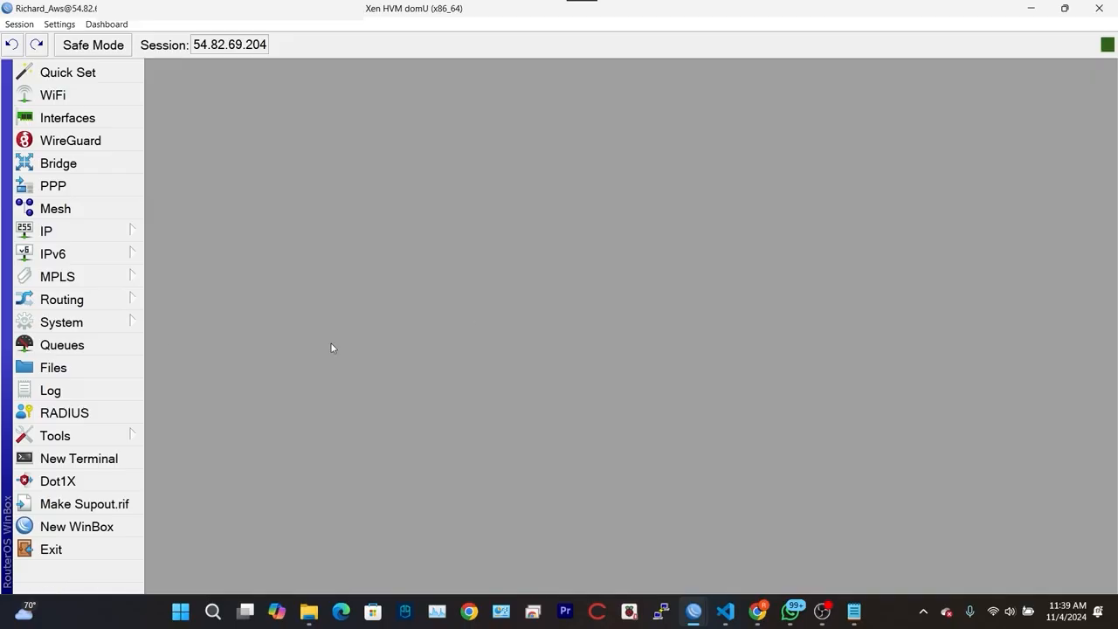
- Check for RouterOS package updates on the stable channel, download and install version 7.16.1, and maximize the reconnecting window
{"action": "left_click", "coordinate": [114, 323]}
{"action": "left_click", "coordinate": [234, 336]}
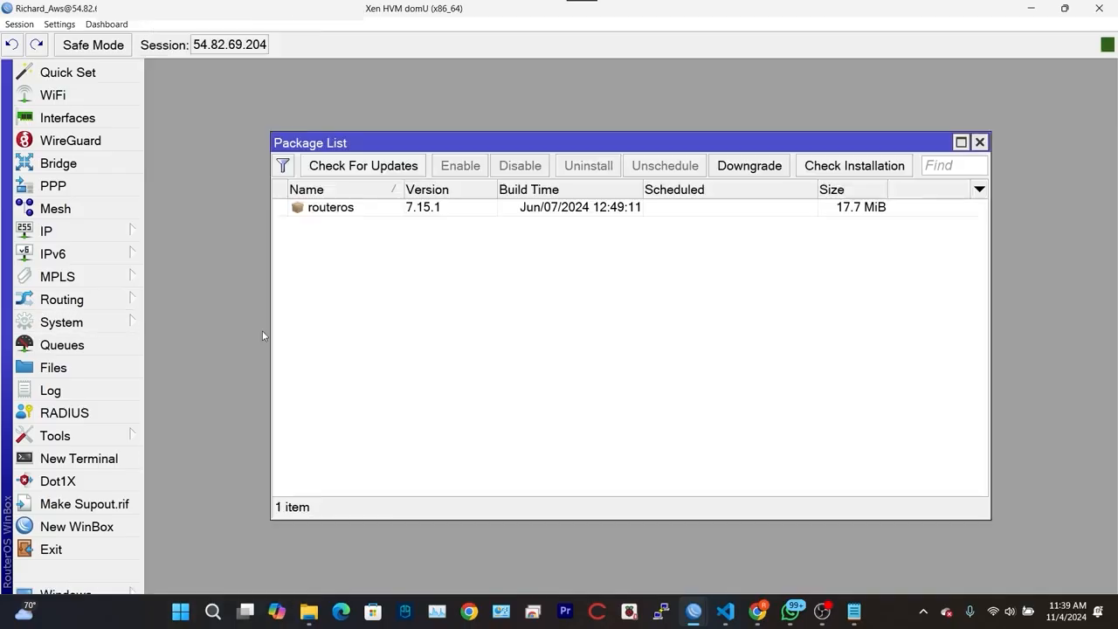
{"action": "left_click", "coordinate": [400, 170]}
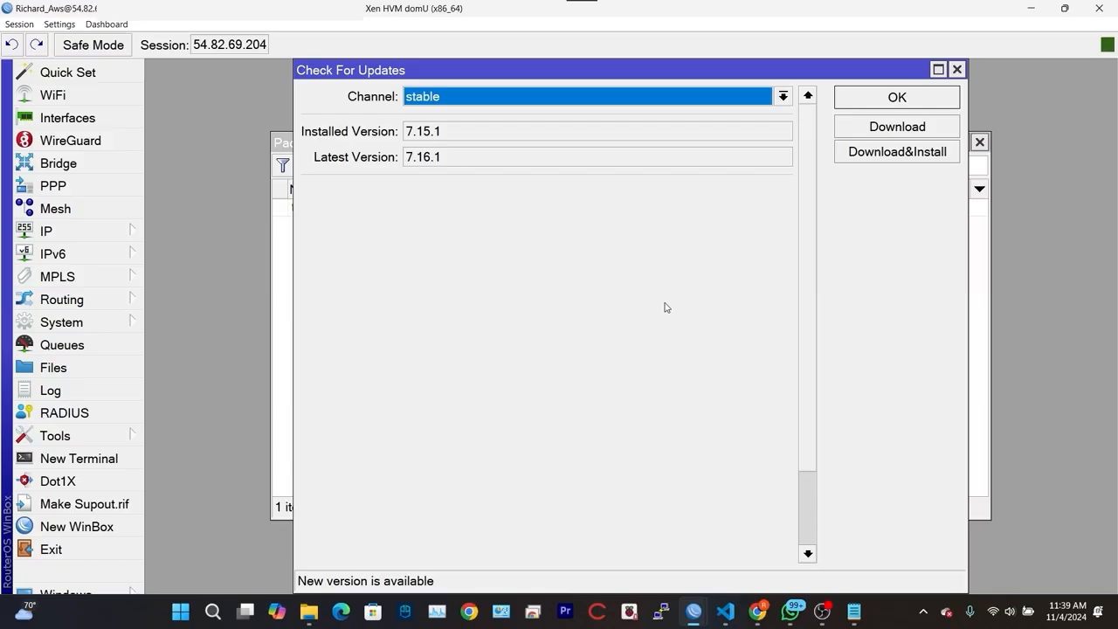
{"action": "left_click", "coordinate": [949, 152]}
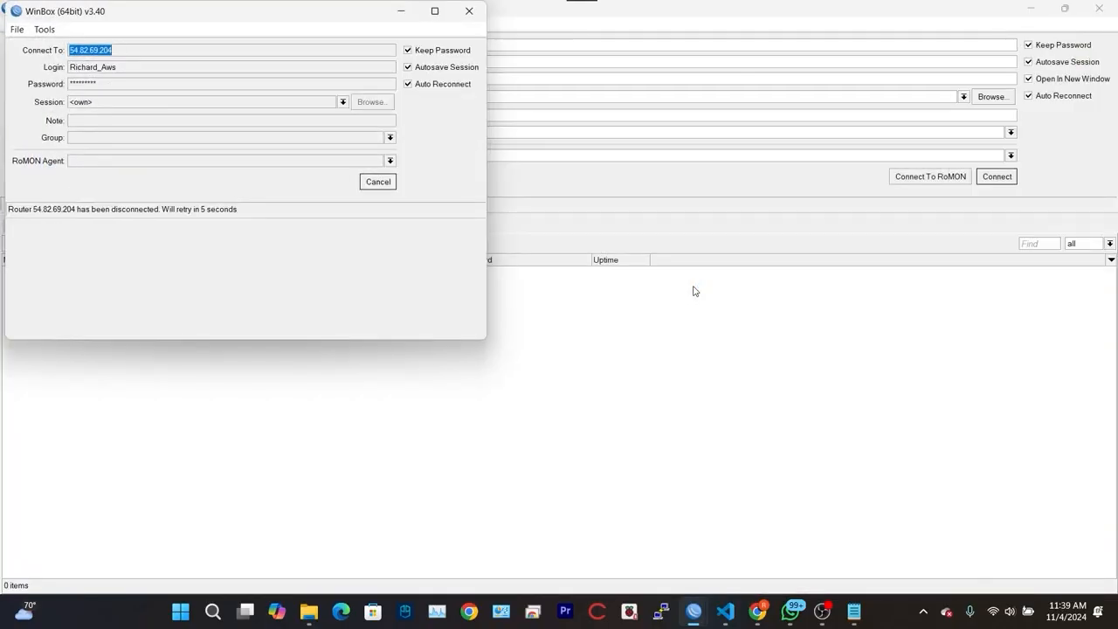
{"action": "left_click", "coordinate": [434, 10]}
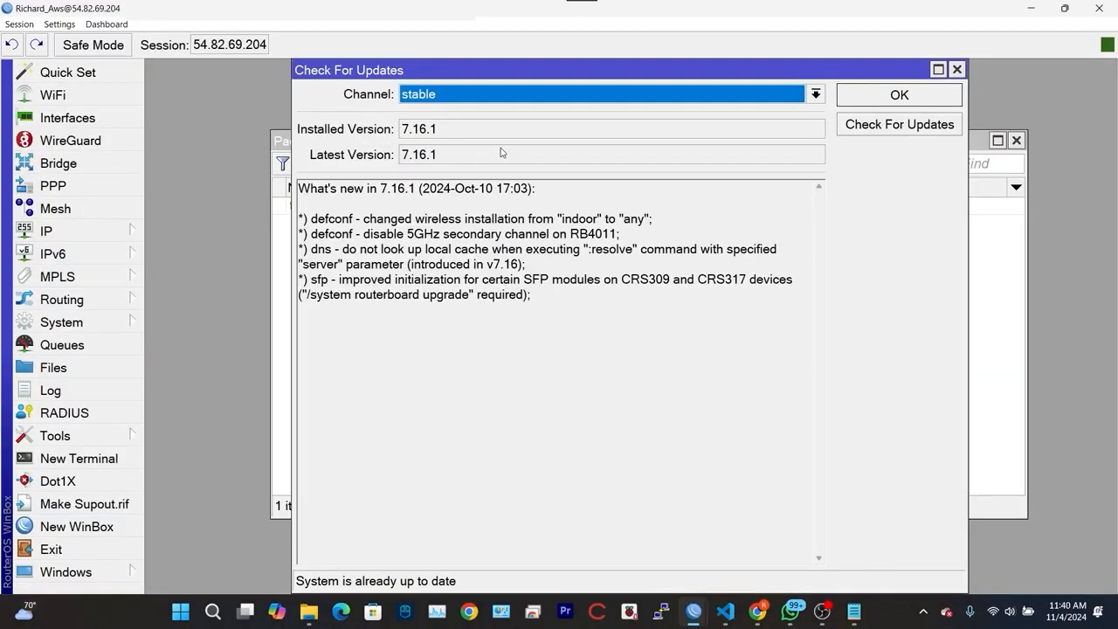
- Compare the installed RouterOS version with the latest one, and close the update and package windows
{"action": "left_click_drag", "start_coordinate": [476, 154], "coordinate": [403, 159]}
{"action": "left_click_drag", "start_coordinate": [453, 133], "coordinate": [368, 134]}
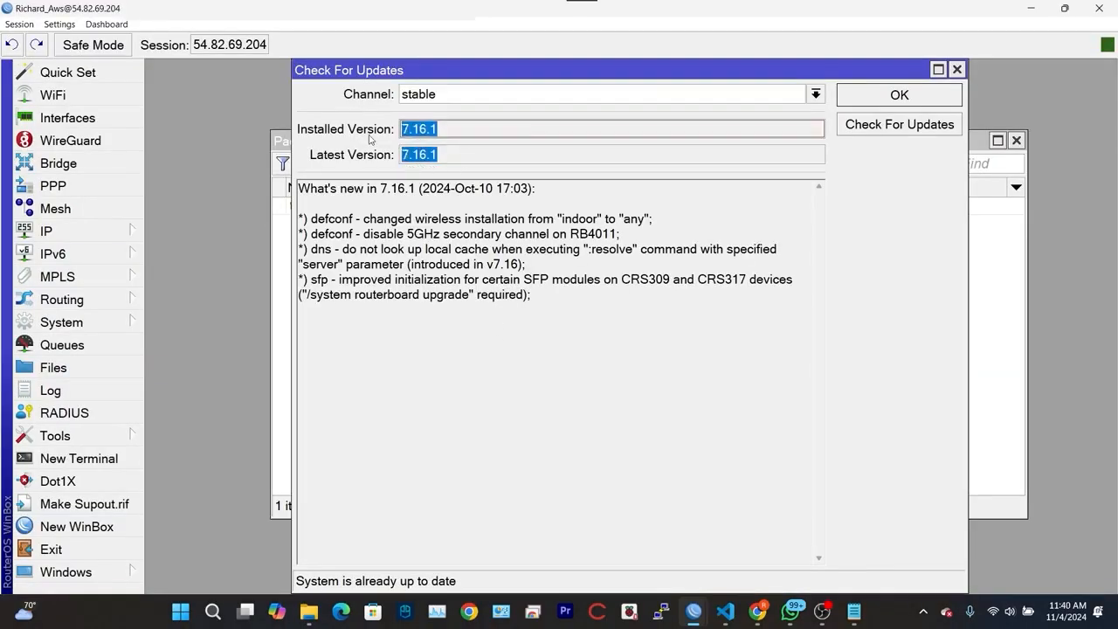
{"action": "left_click", "coordinate": [922, 101]}
{"action": "left_click", "coordinate": [1016, 140]}
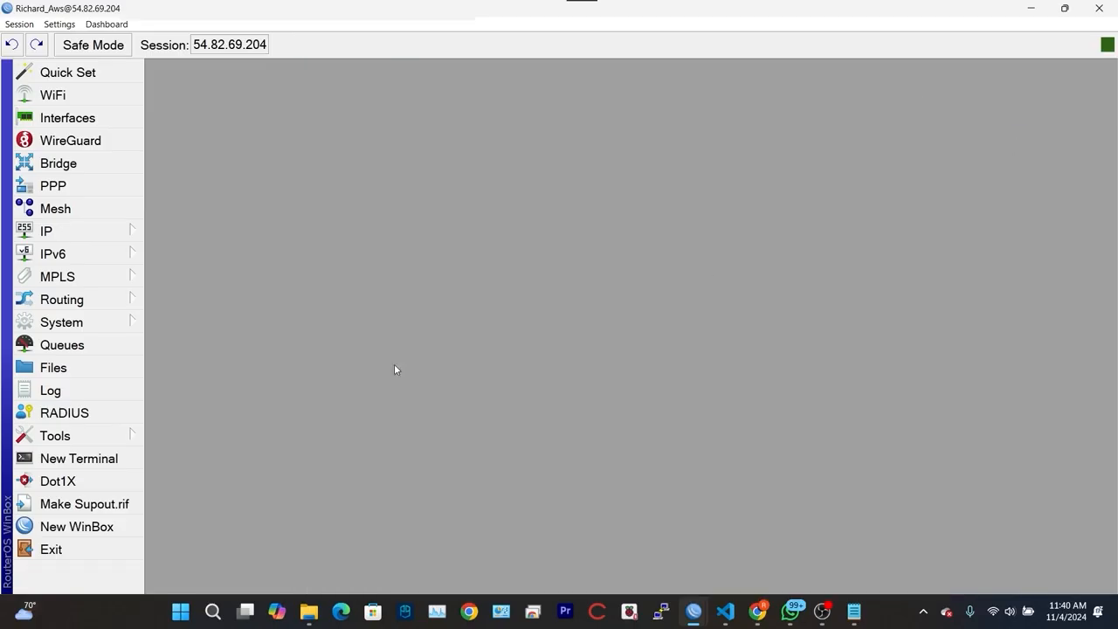
- Start a new firewall filter rule with its chain set to input
{"action": "left_click", "coordinate": [112, 232]}
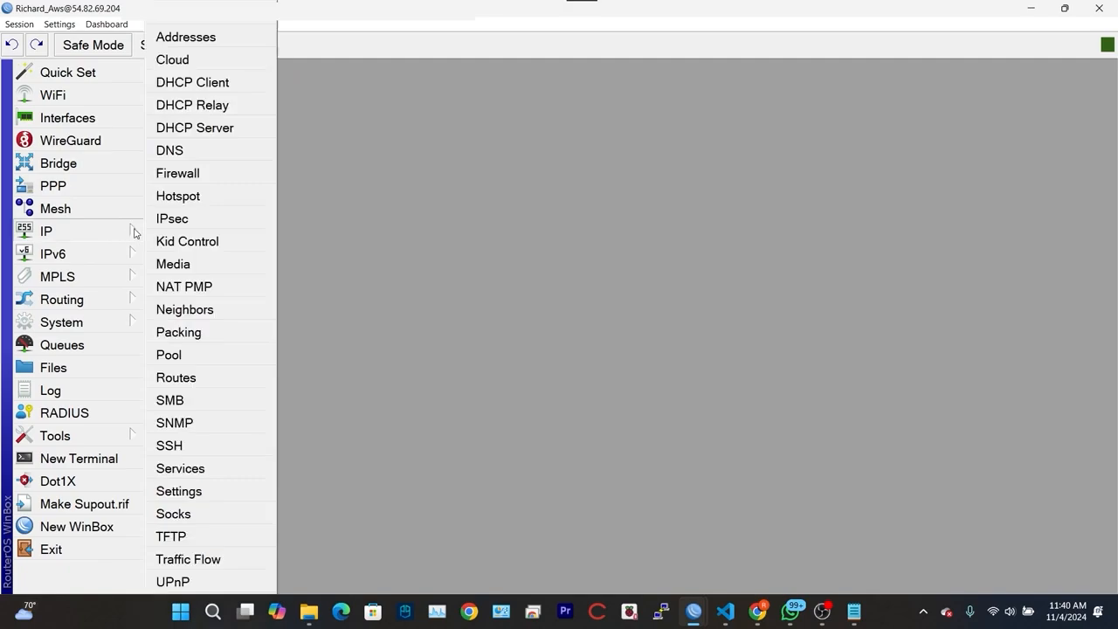
{"action": "left_click", "coordinate": [201, 173]}
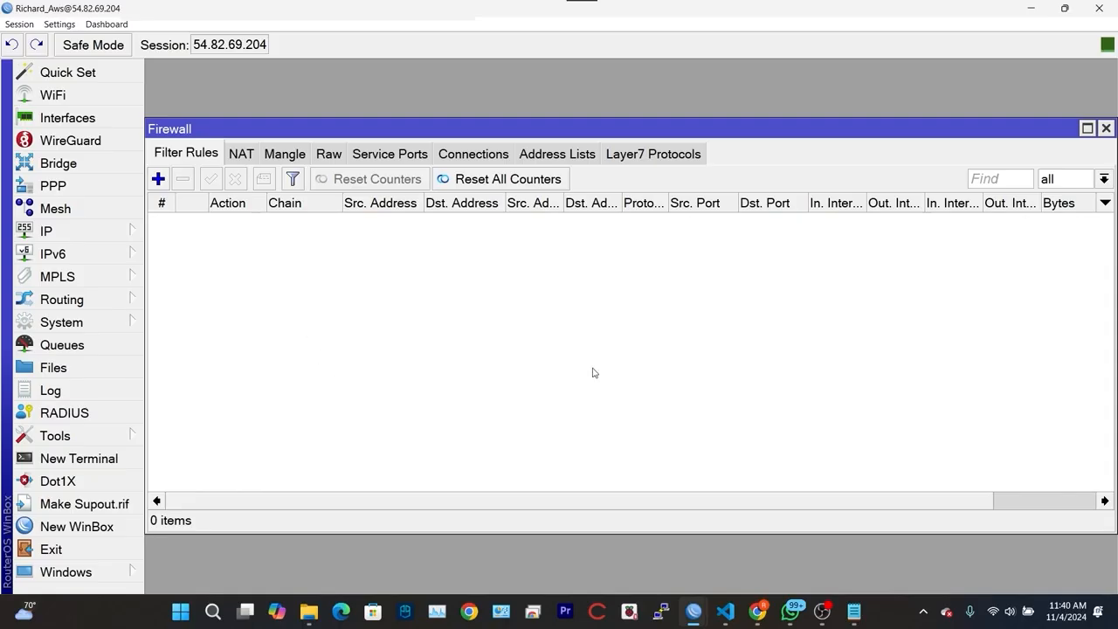
{"action": "left_click", "coordinate": [1083, 129]}
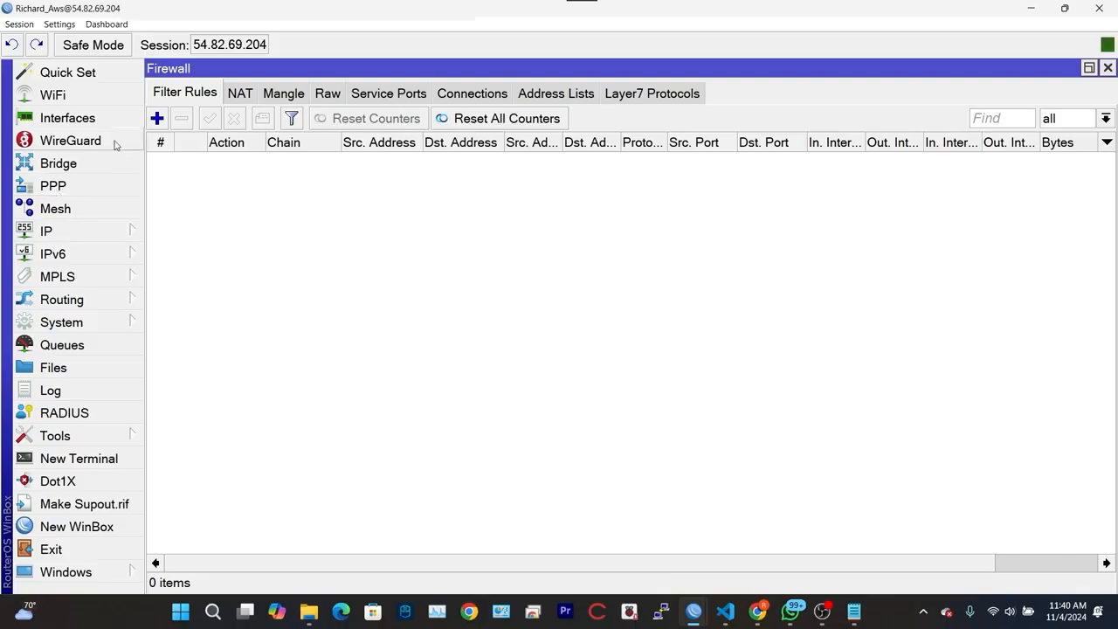
{"action": "left_click", "coordinate": [157, 118]}
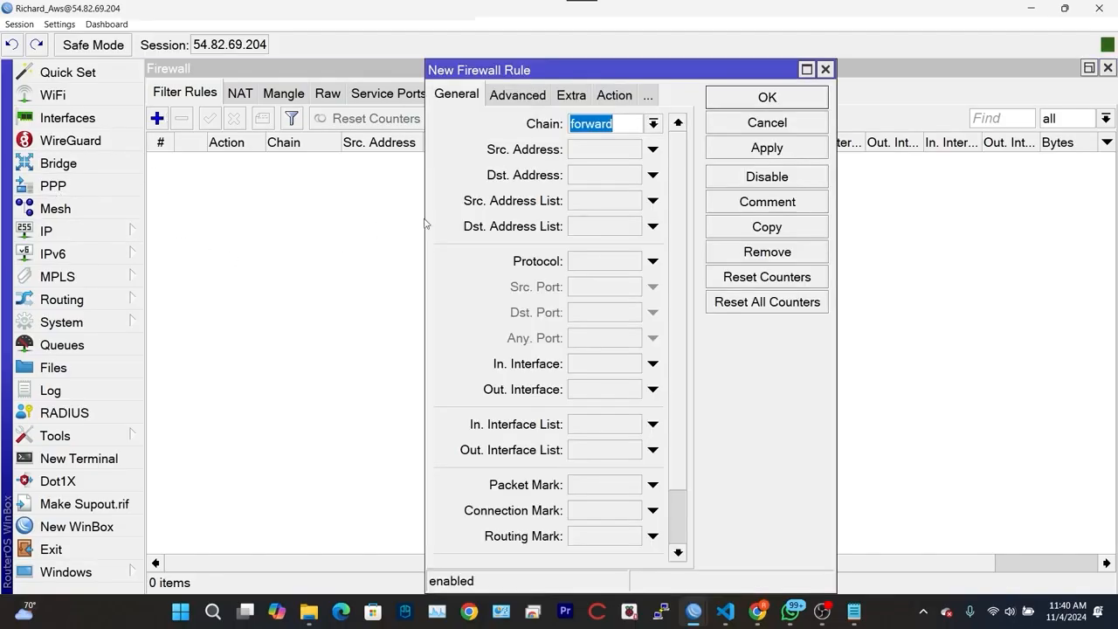
{"action": "left_click", "coordinate": [654, 125]}
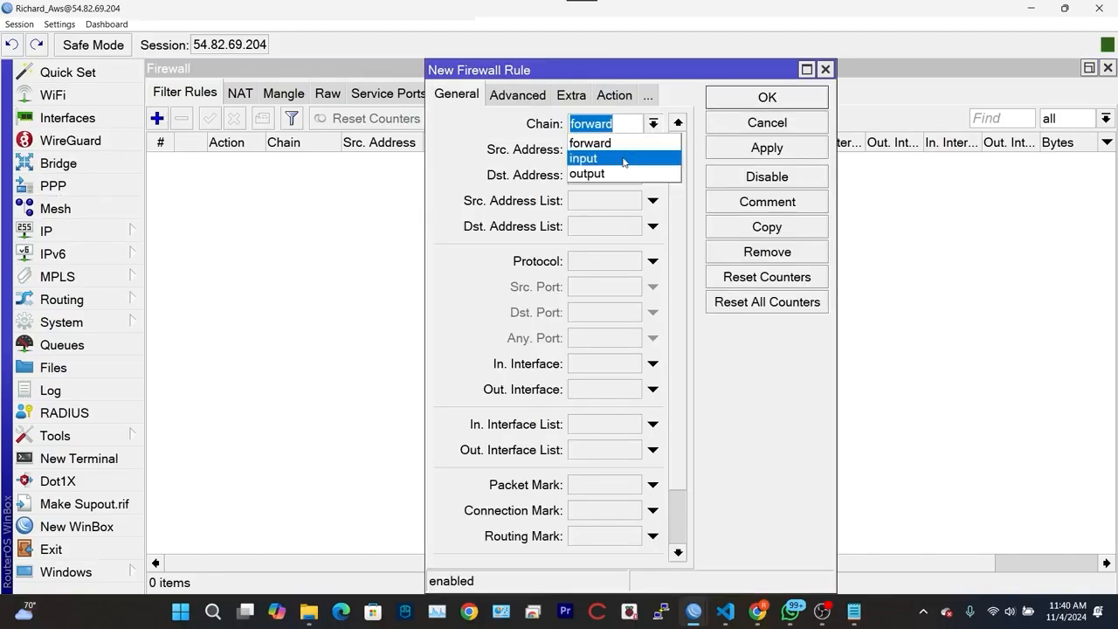
{"action": "left_click", "coordinate": [583, 158]}
{"action": "scroll", "coordinate": [559, 306], "scroll_direction": "down", "scroll_amount": 3}
{"action": "left_click", "coordinate": [806, 69]}
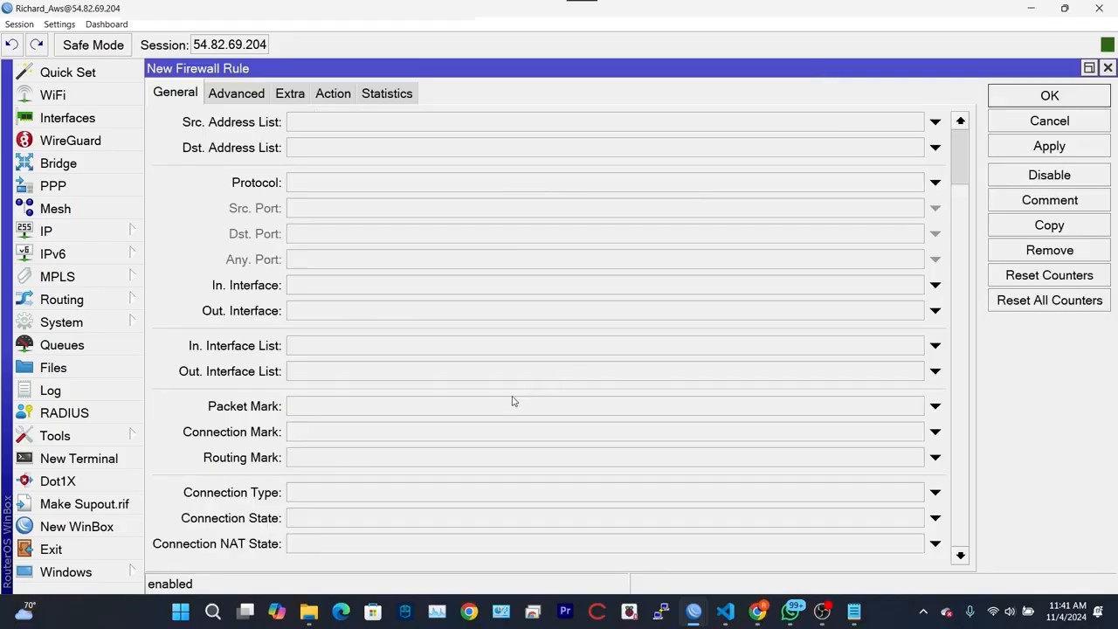
- Match the established and related connection states and save the input rule with the accept action
{"action": "left_click", "coordinate": [472, 520]}
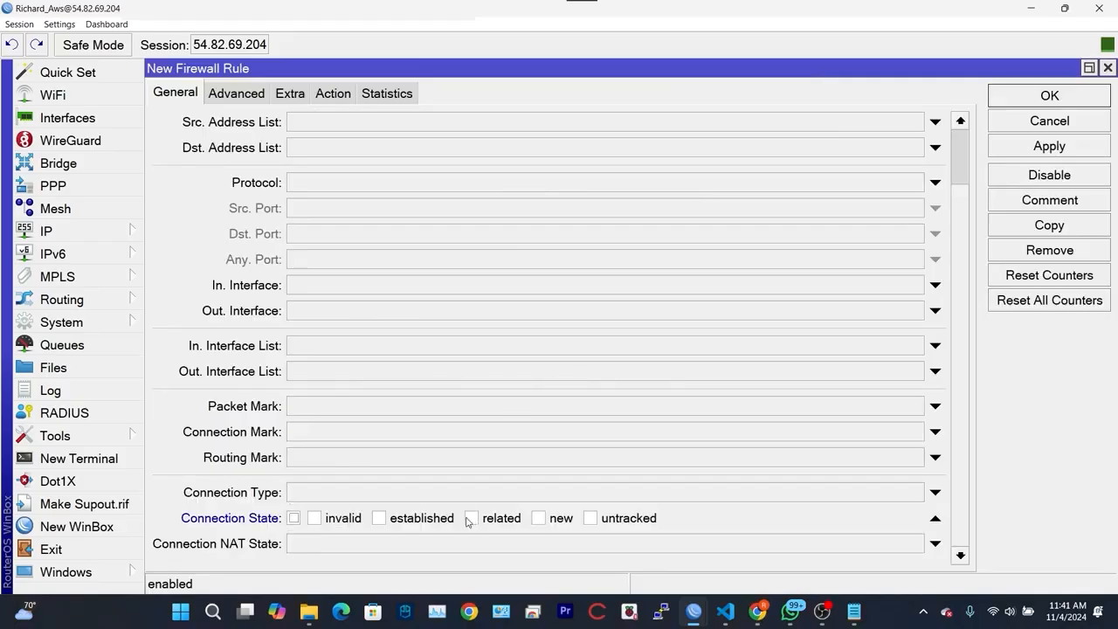
{"action": "left_click", "coordinate": [380, 520]}
{"action": "left_click", "coordinate": [471, 518]}
{"action": "left_click", "coordinate": [323, 102]}
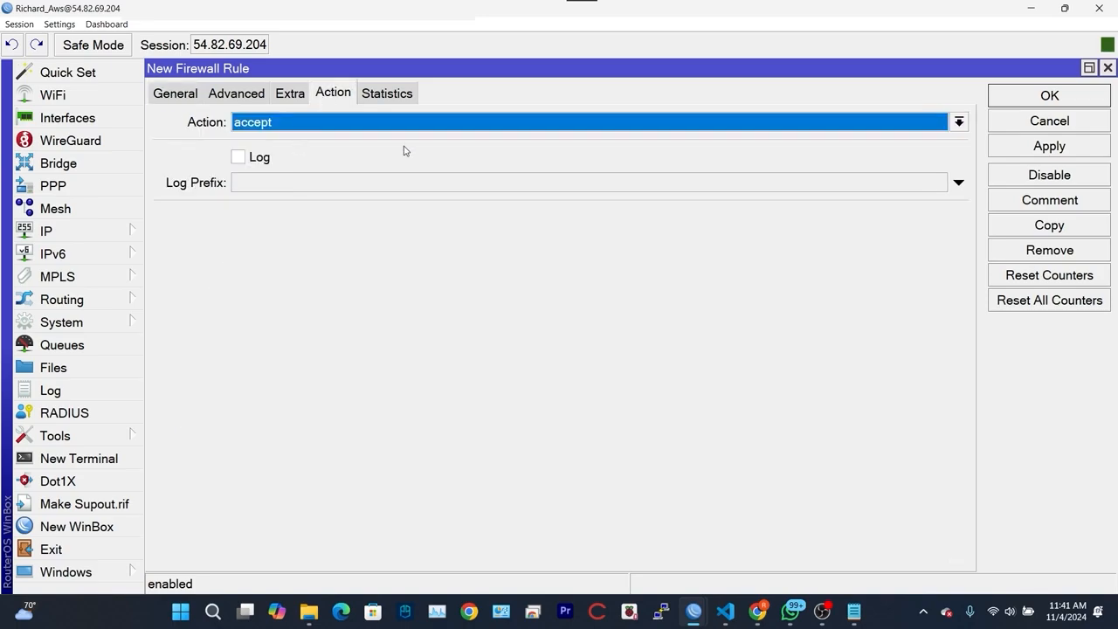
{"action": "key", "text": "Return"}
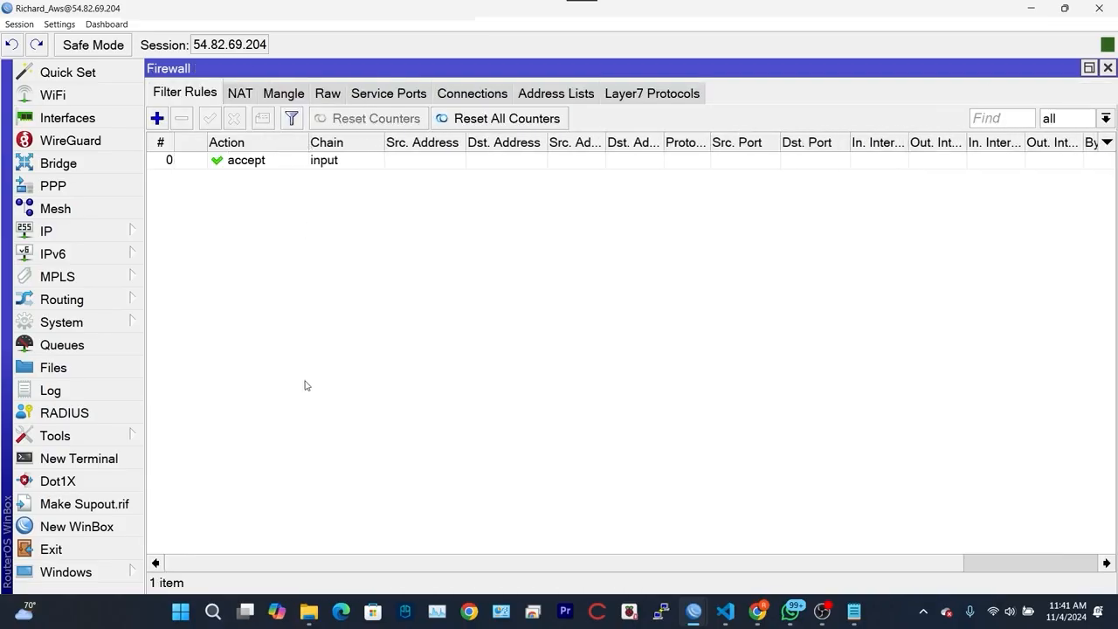
- Start a second filter rule on the input chain that matches the invalid connection state
{"action": "left_click", "coordinate": [158, 119]}
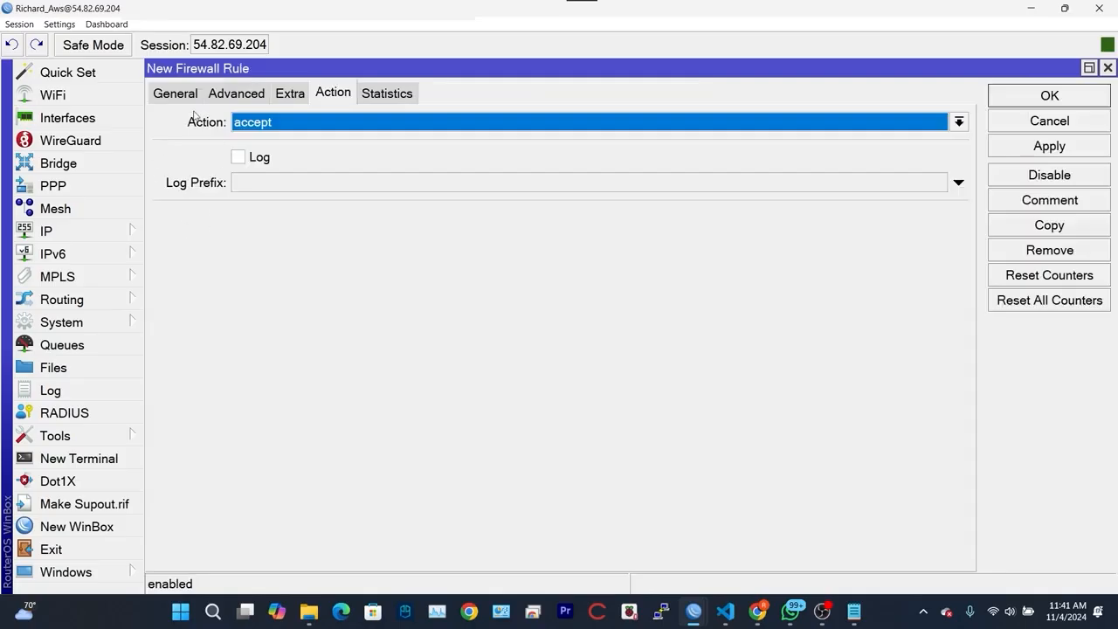
{"action": "left_click", "coordinate": [176, 93]}
{"action": "left_click", "coordinate": [933, 126]}
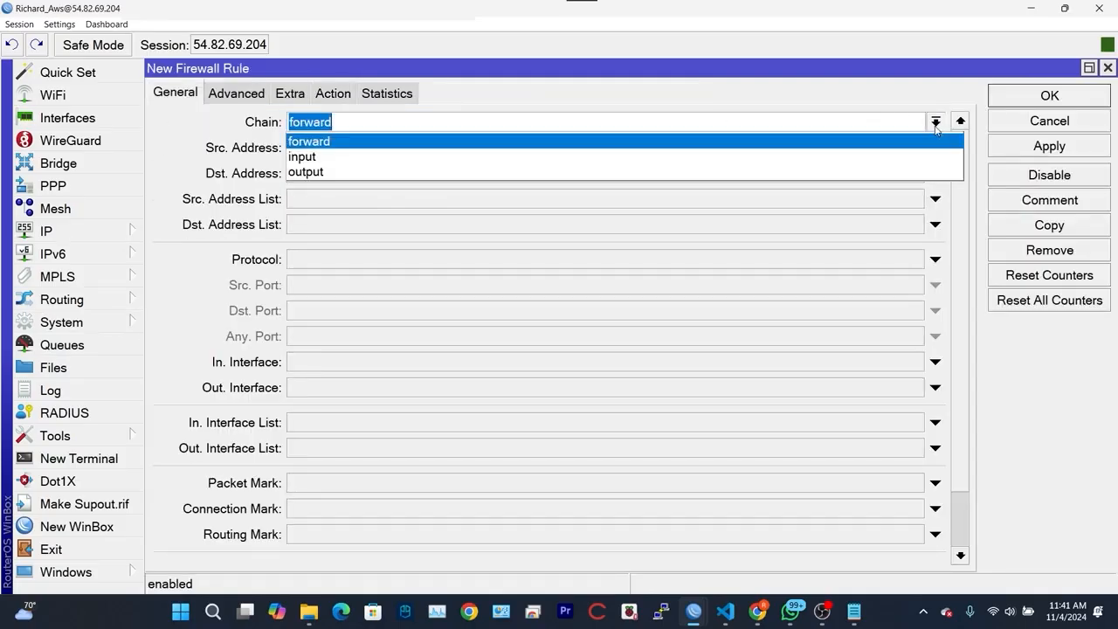
{"action": "left_click", "coordinate": [377, 156]}
{"action": "scroll", "coordinate": [285, 452], "scroll_direction": "down", "scroll_amount": 3}
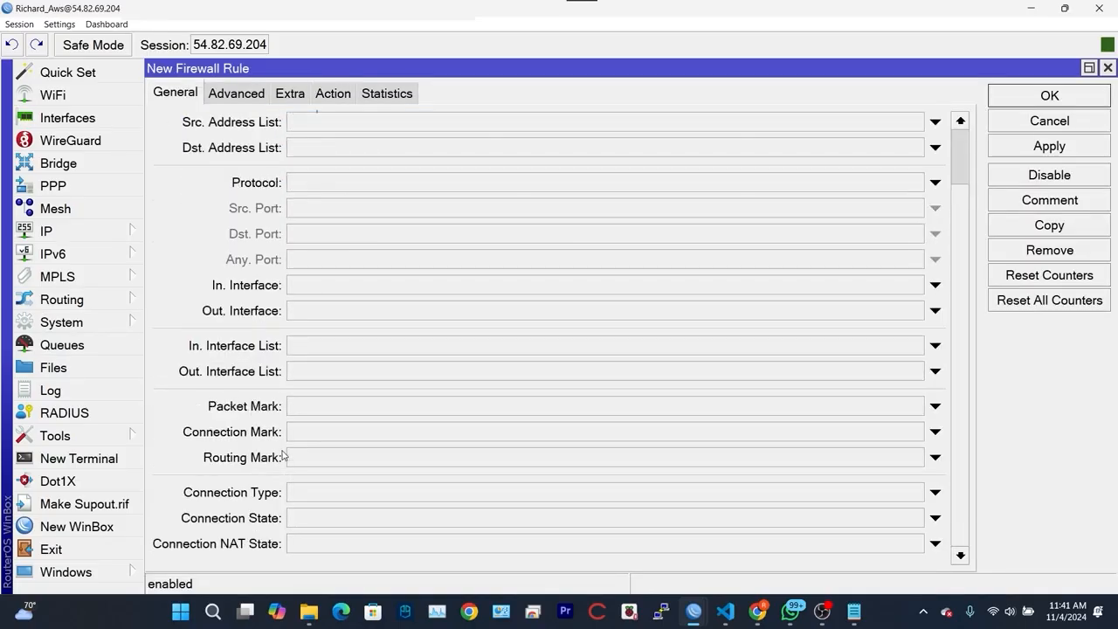
{"action": "left_click", "coordinate": [345, 524]}
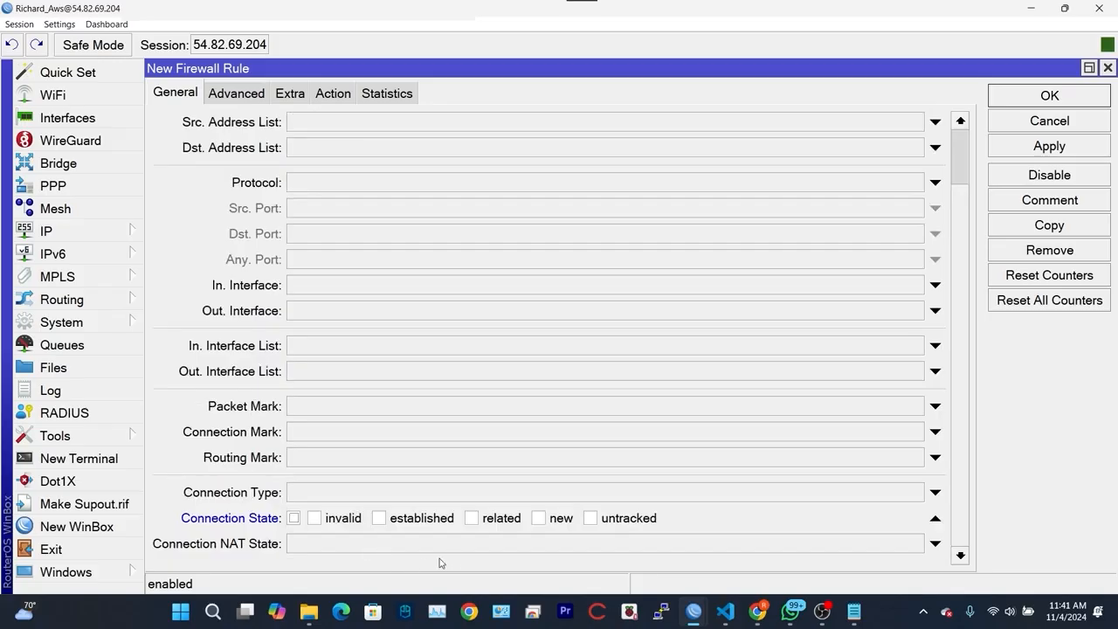
{"action": "left_click", "coordinate": [313, 518]}
- Set the invalid-connection rule's action to drop and save the rule
{"action": "left_click", "coordinate": [335, 94]}
{"action": "left_click", "coordinate": [379, 125]}
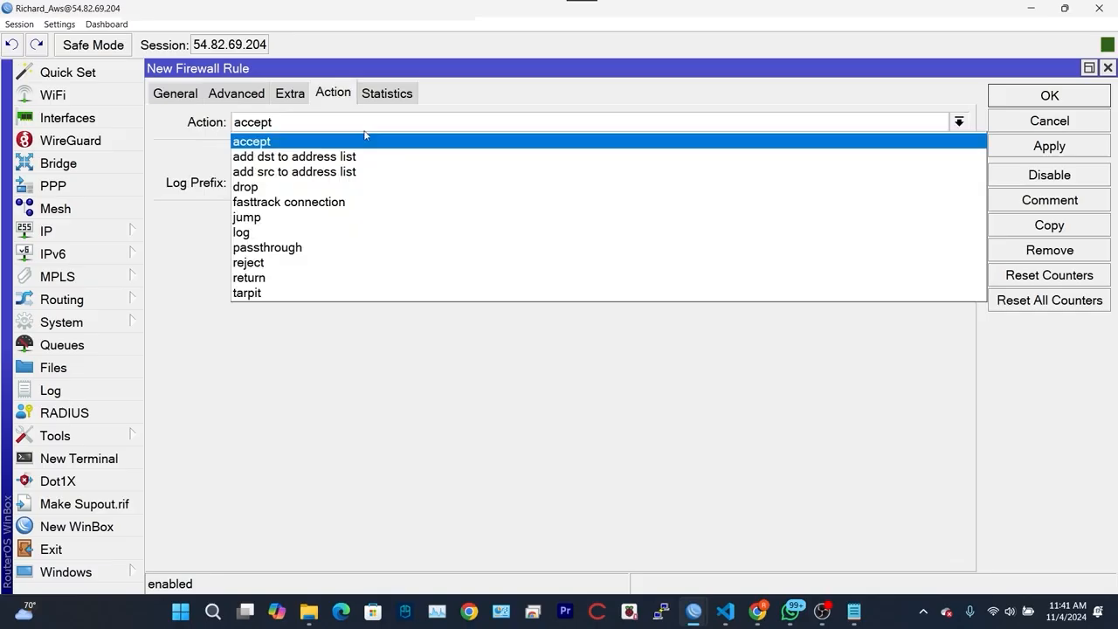
{"action": "left_click", "coordinate": [315, 183]}
{"action": "left_click", "coordinate": [1041, 151]}
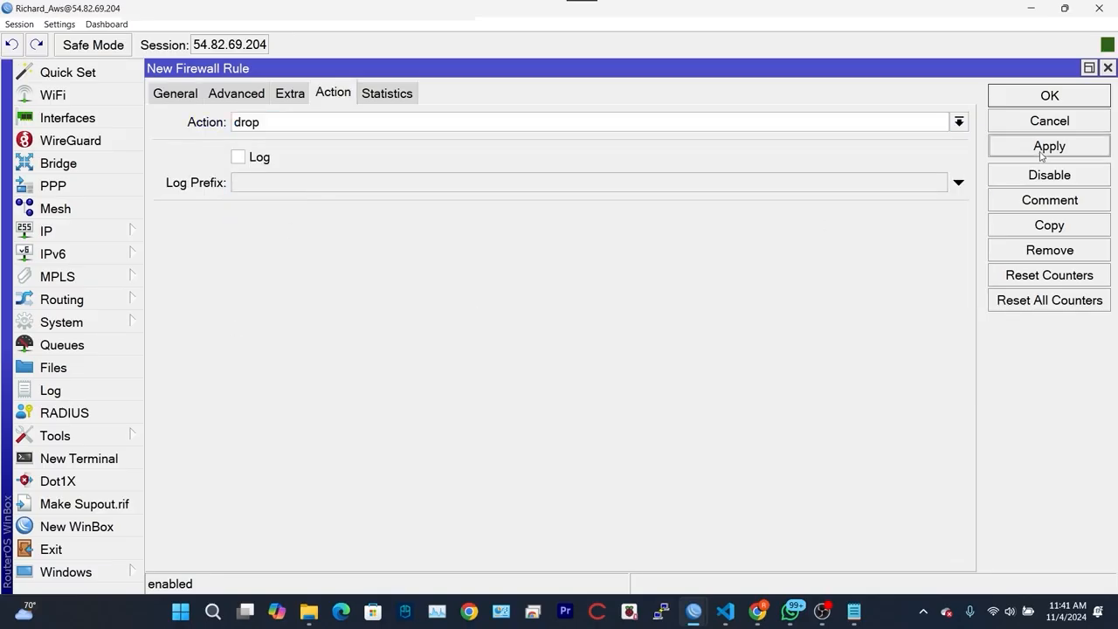
{"action": "left_click", "coordinate": [1046, 103]}
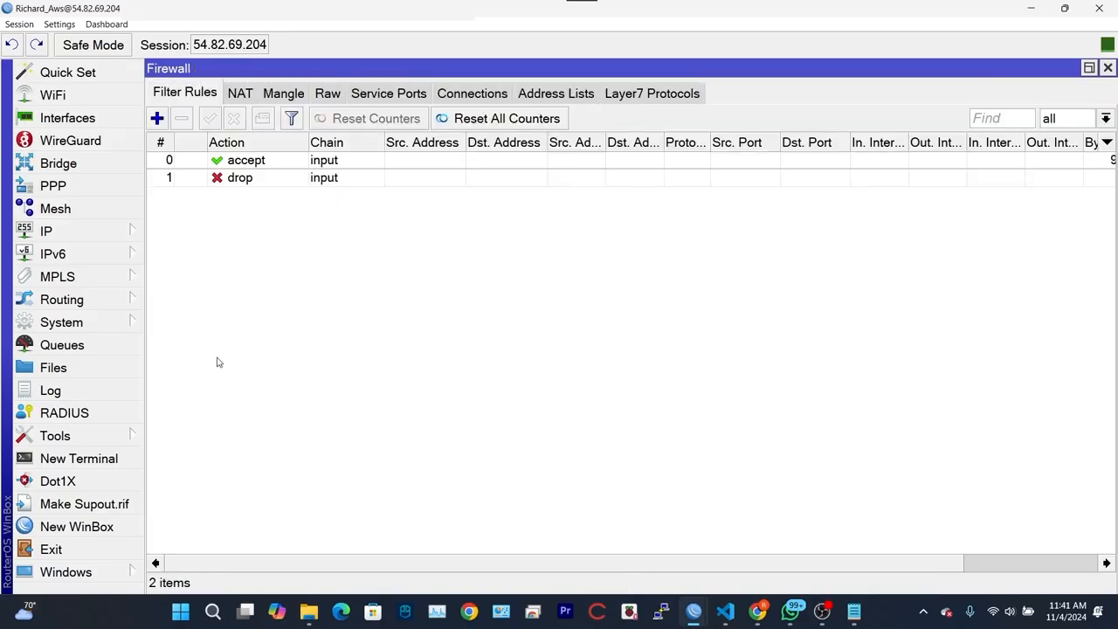
- Set the router's system identity to NlinkIT_Tutorial and save it
{"action": "left_click", "coordinate": [107, 399]}
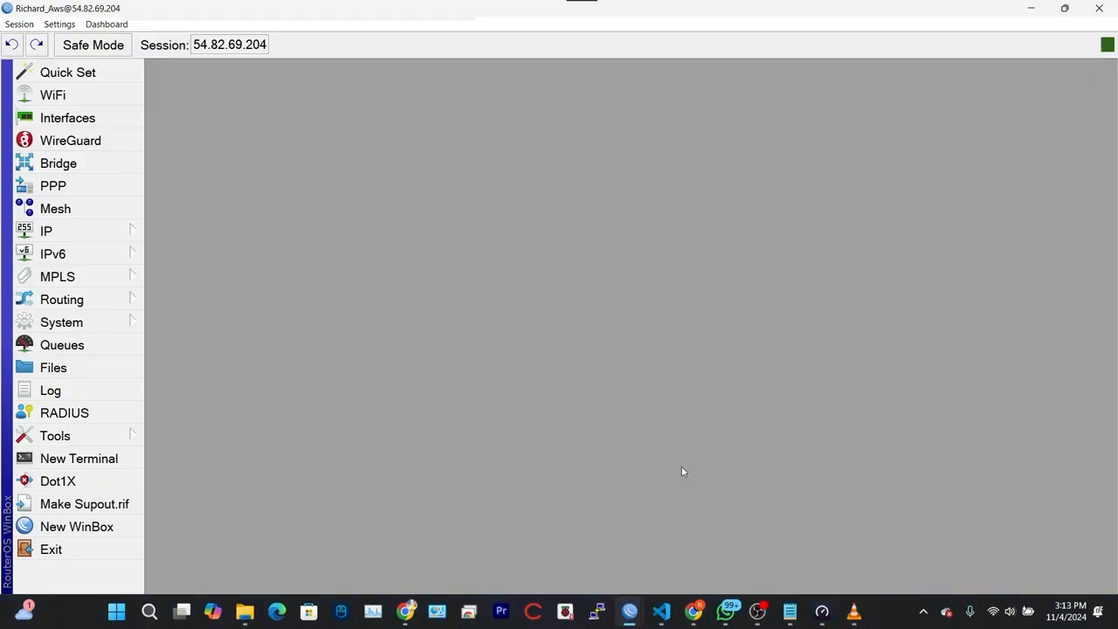
{"action": "left_click", "coordinate": [118, 321]}
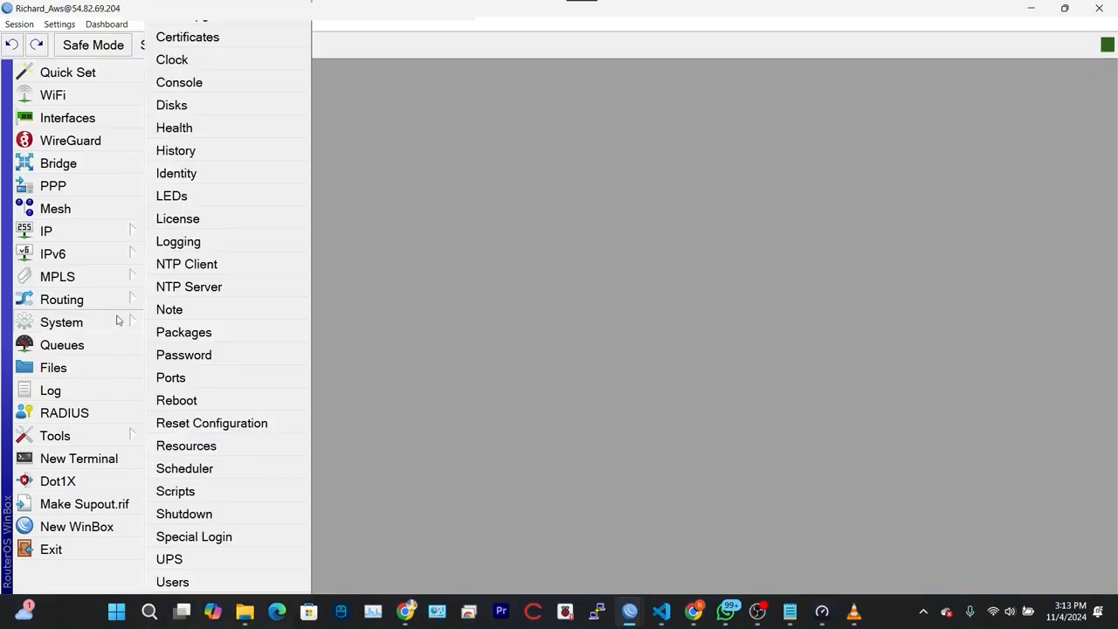
{"action": "left_click", "coordinate": [218, 179]}
{"action": "key", "text": "Caps_Lock"}
{"action": "type", "text": "N"}
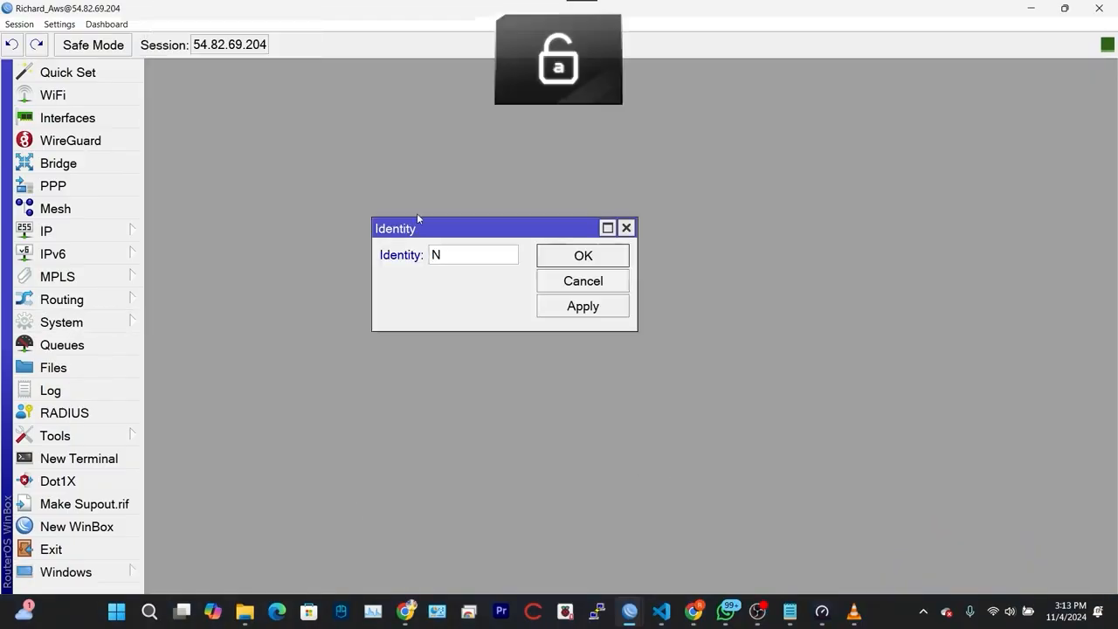
{"action": "type", "text": "link"}
{"action": "key", "text": "Caps_Lock"}
{"action": "type", "text": "IT"}
{"action": "key", "text": "Caps_Lock"}
{"action": "type", "text": "_"}
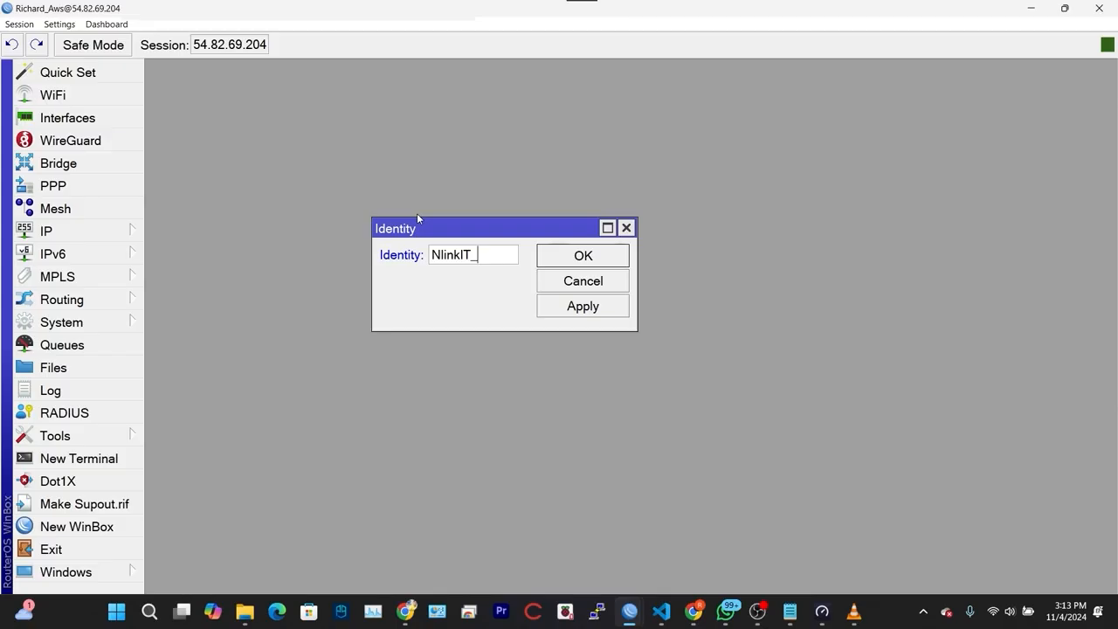
{"action": "key", "text": "Caps_Lock"}
{"action": "type", "text": "T"}
{"action": "key", "text": "Caps_Lock"}
{"action": "type", "text": "utorial"}
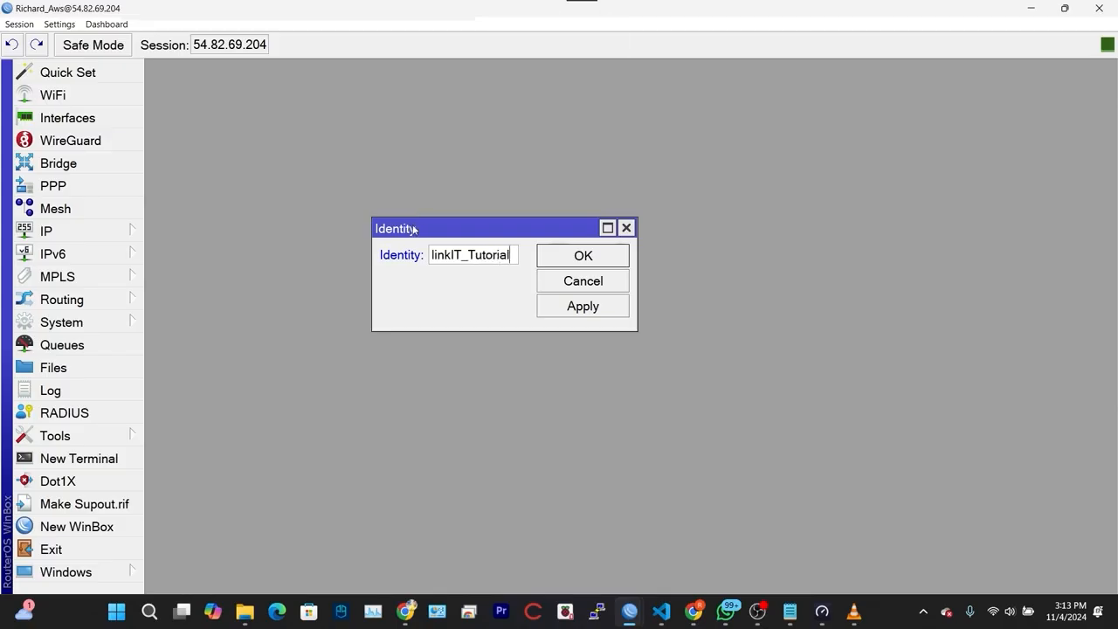
{"action": "left_click", "coordinate": [603, 306]}
{"action": "left_click", "coordinate": [601, 257]}
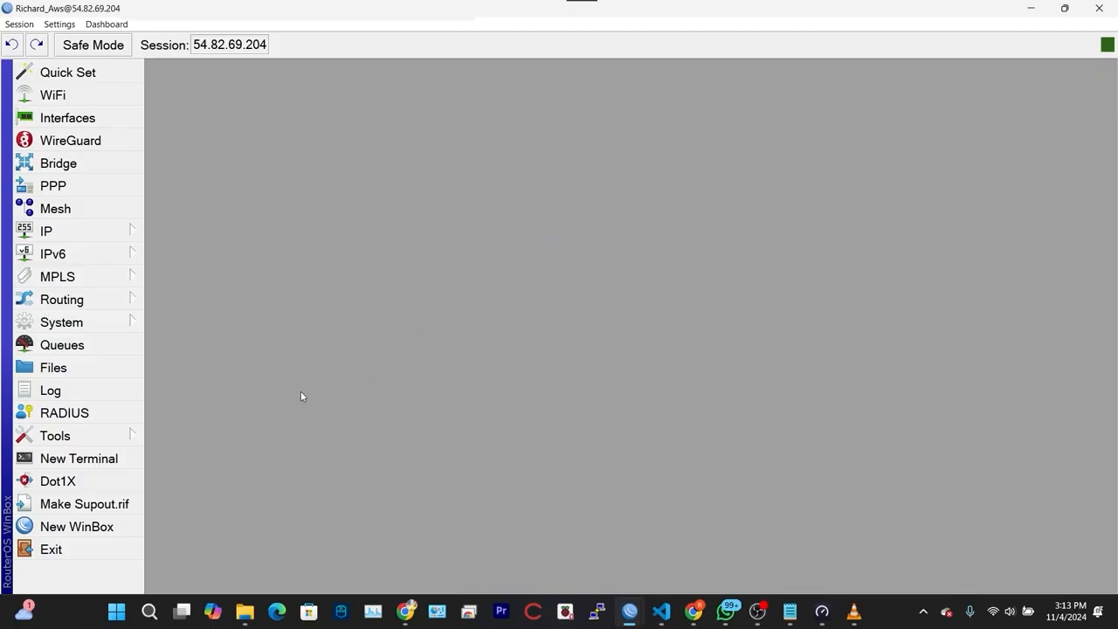
- Display the router's system license details to check its current level and renewal information
{"action": "left_click", "coordinate": [120, 325]}
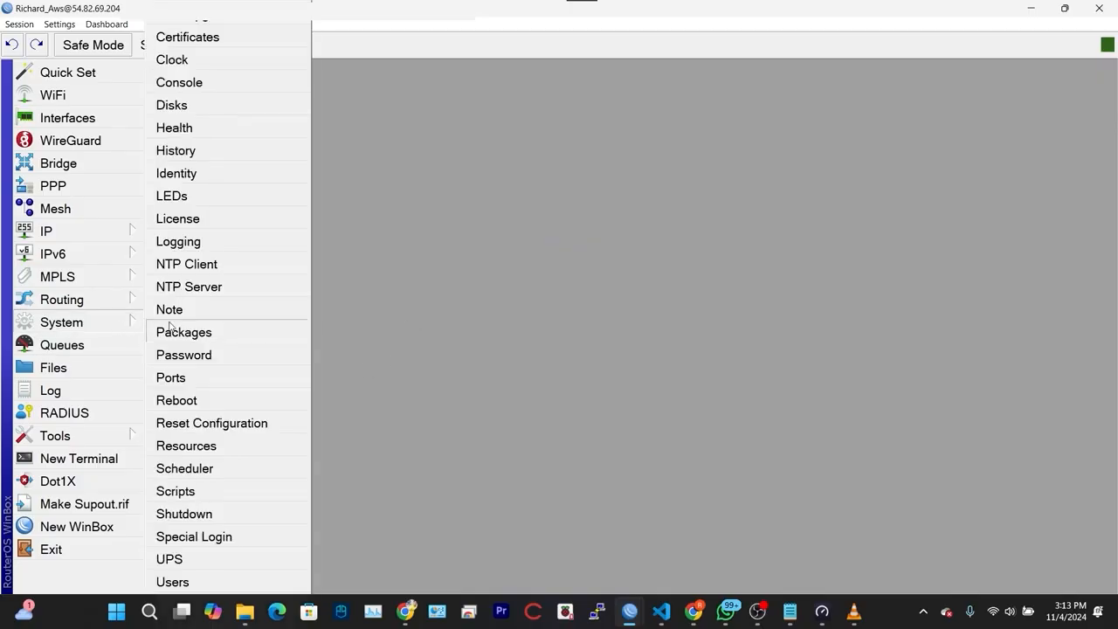
{"action": "left_click", "coordinate": [246, 218]}
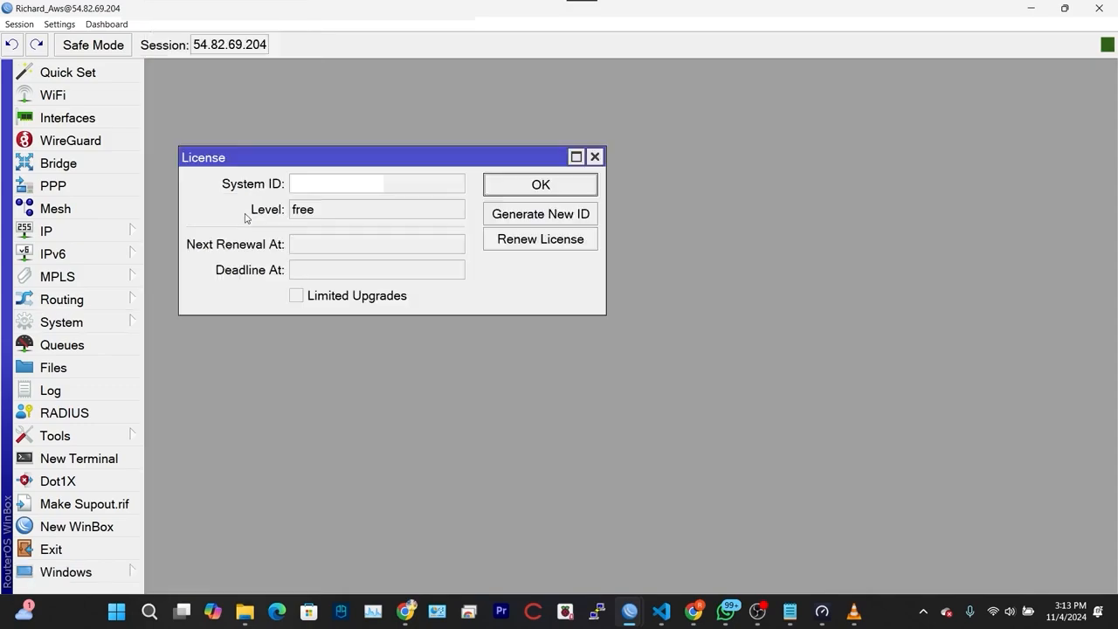
{"action": "left_click_drag", "start_coordinate": [362, 161], "coordinate": [411, 140]}
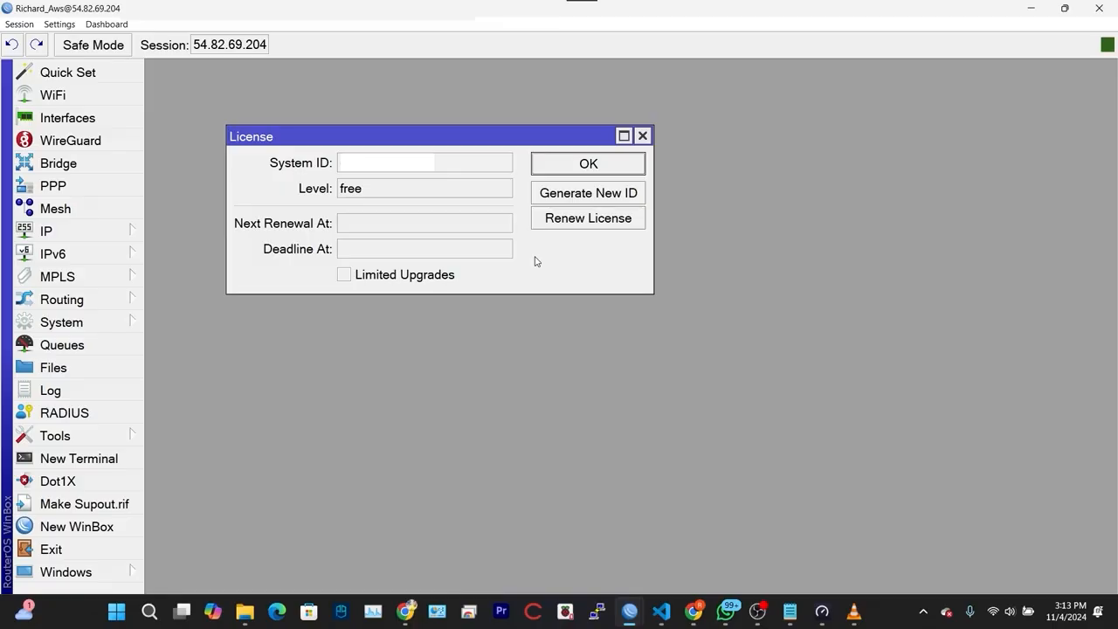
- Switch to Chrome and review the CHR license levels in the RouterOS license keys documentation, focusing on the P1 speed limit and price
{"action": "left_click", "coordinate": [694, 613]}
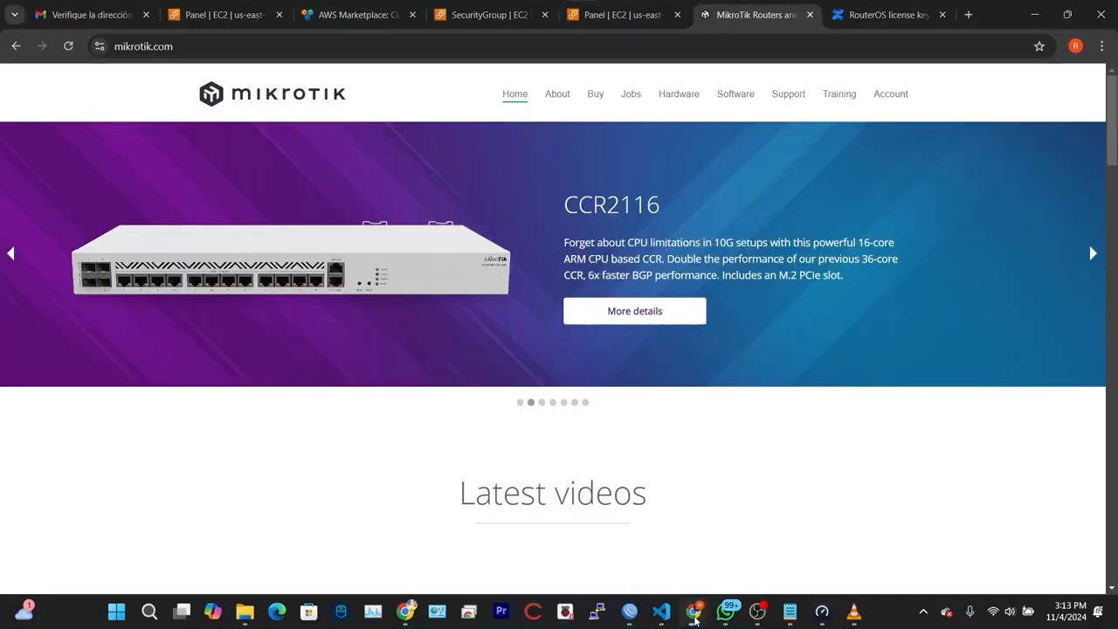
{"action": "left_click", "coordinate": [897, 17]}
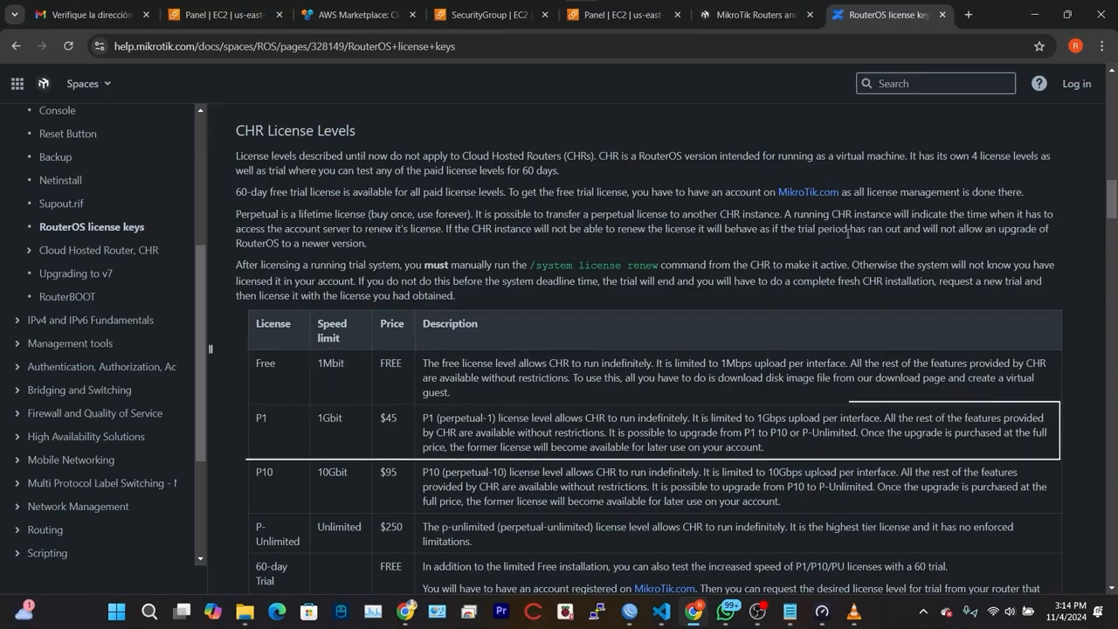
{"action": "left_click_drag", "start_coordinate": [1113, 194], "coordinate": [1111, 199]}
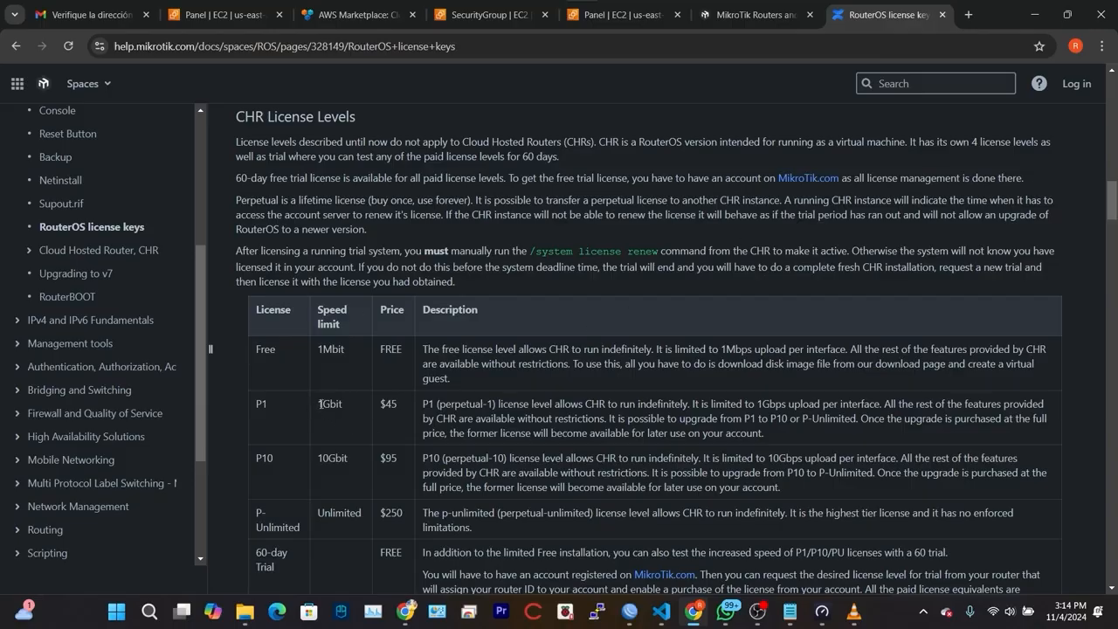
{"action": "left_click_drag", "start_coordinate": [319, 403], "coordinate": [398, 408]}
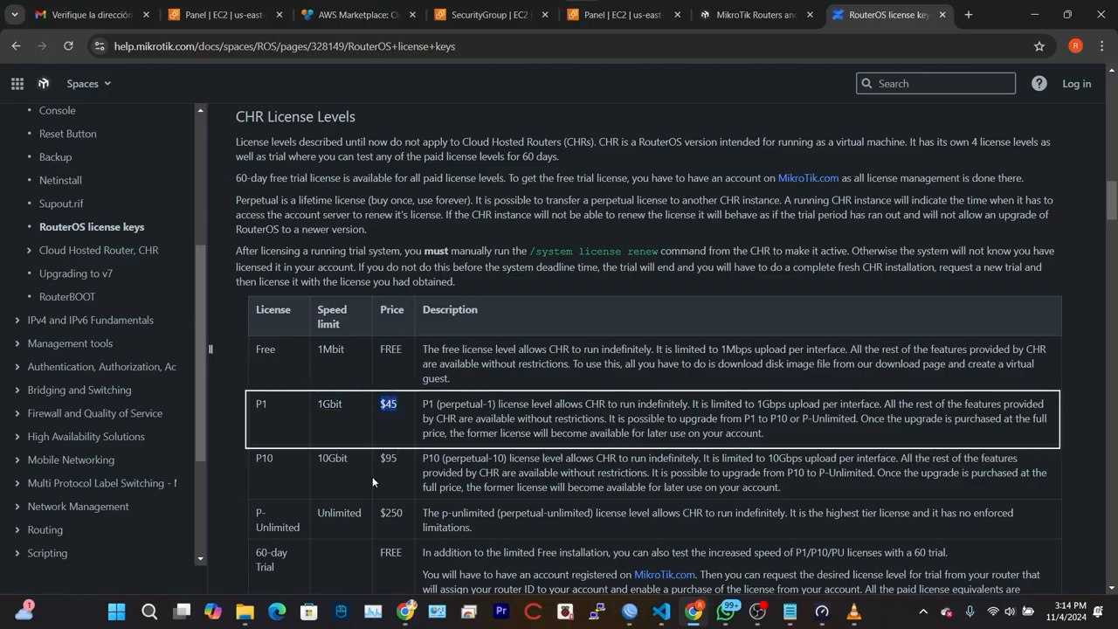
{"action": "left_click", "coordinate": [357, 408]}
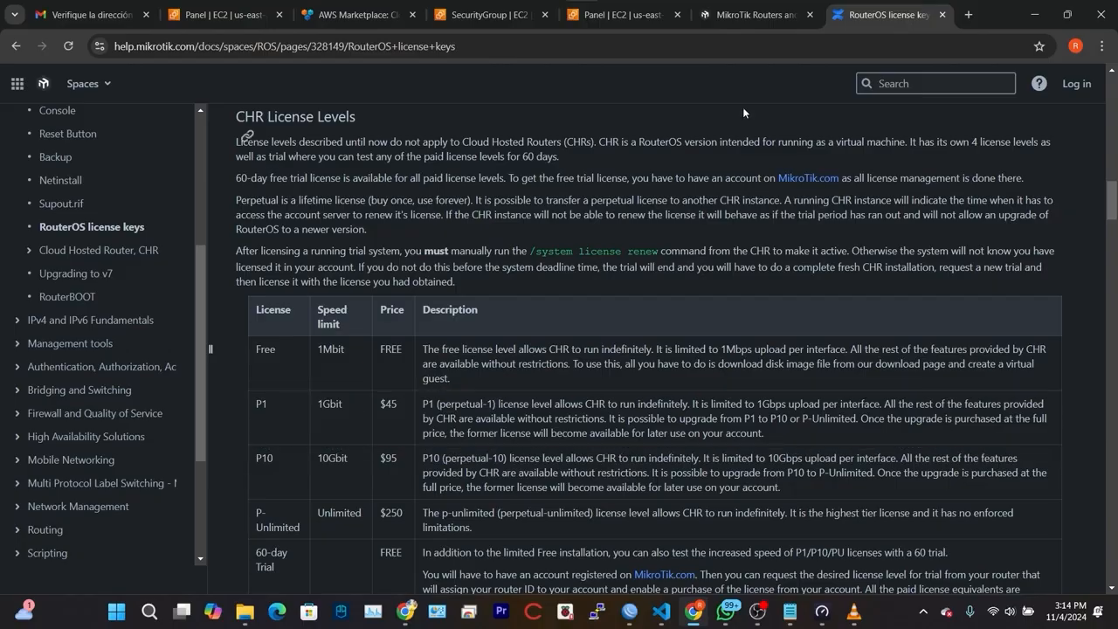
- Visit the MikroTik website's account login page and look over the new user registration form
{"action": "left_click", "coordinate": [740, 15]}
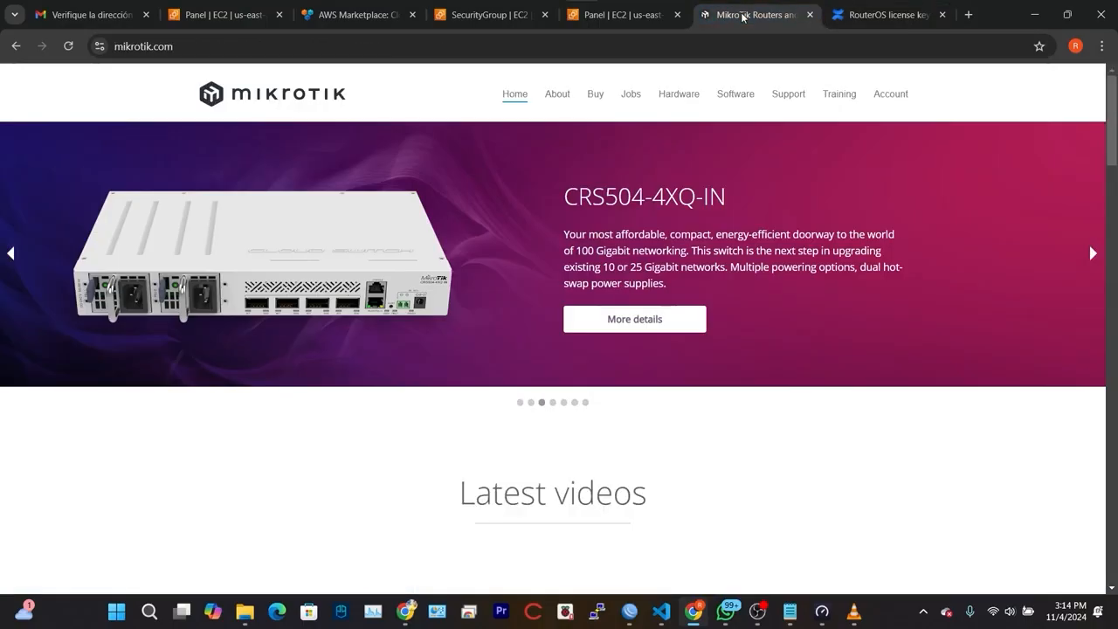
{"action": "left_click", "coordinate": [891, 98]}
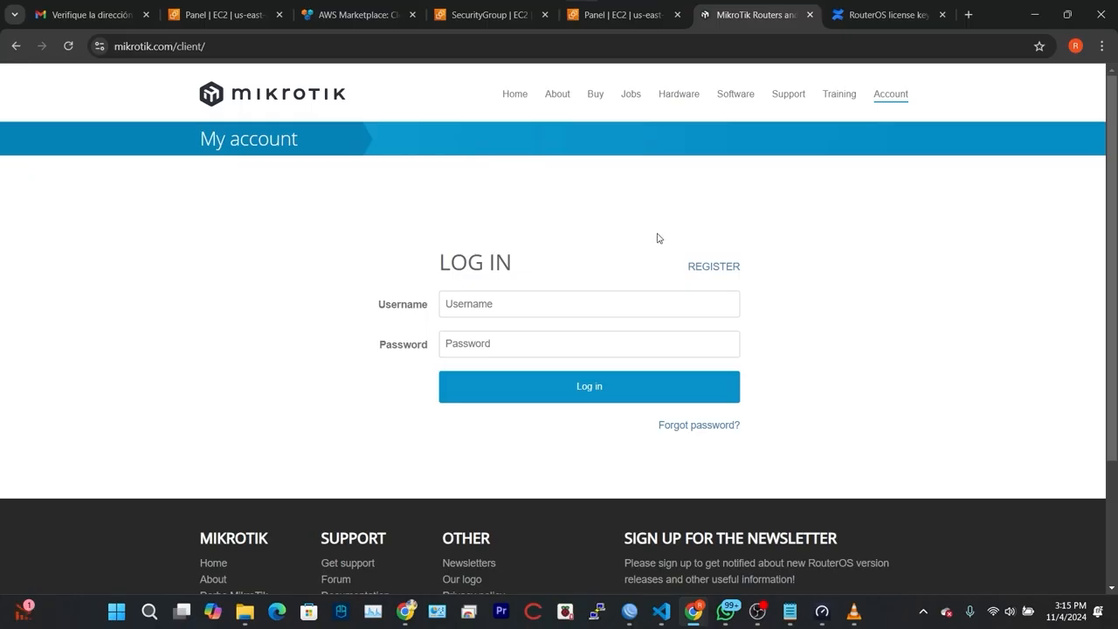
{"action": "left_click", "coordinate": [560, 311]}
{"action": "left_click", "coordinate": [544, 338]}
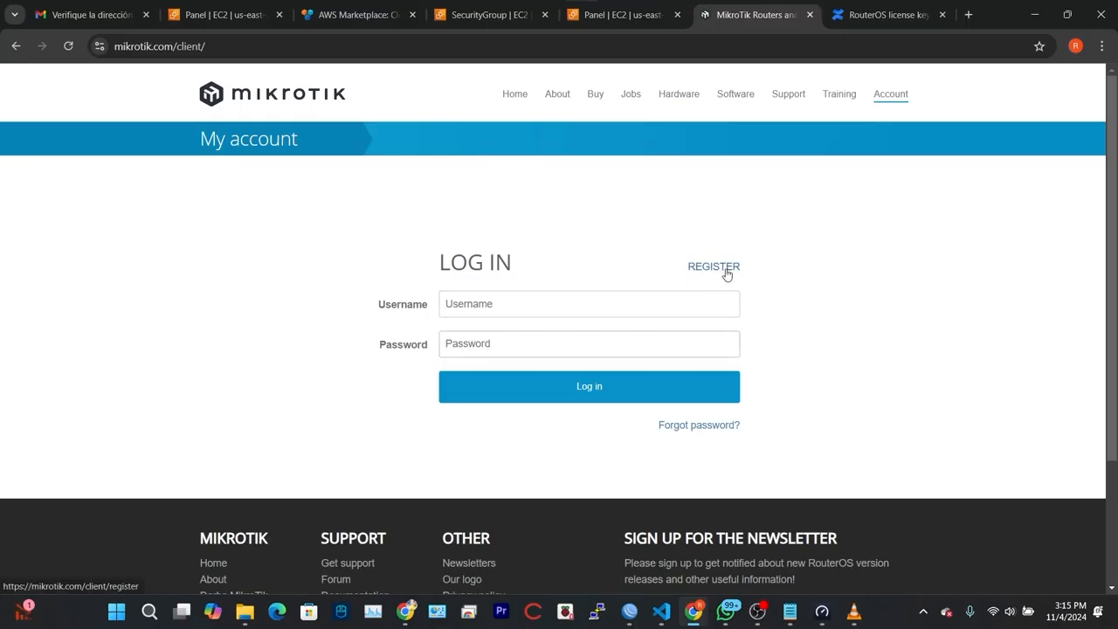
{"action": "left_click", "coordinate": [726, 273]}
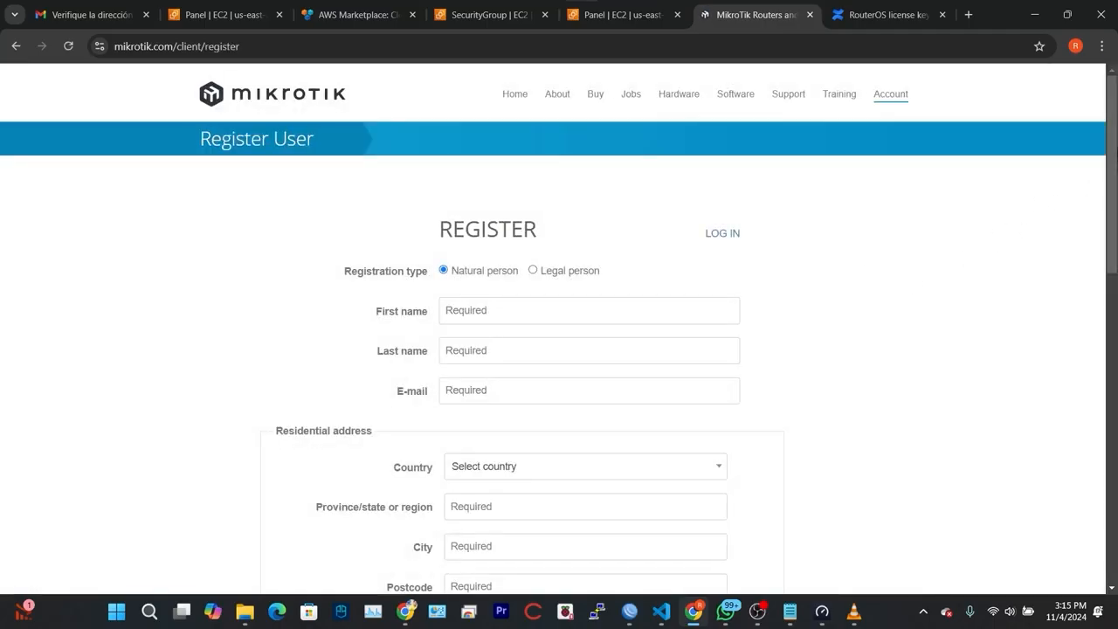
{"action": "scroll", "coordinate": [559, 349], "scroll_direction": "down", "scroll_amount": 1}
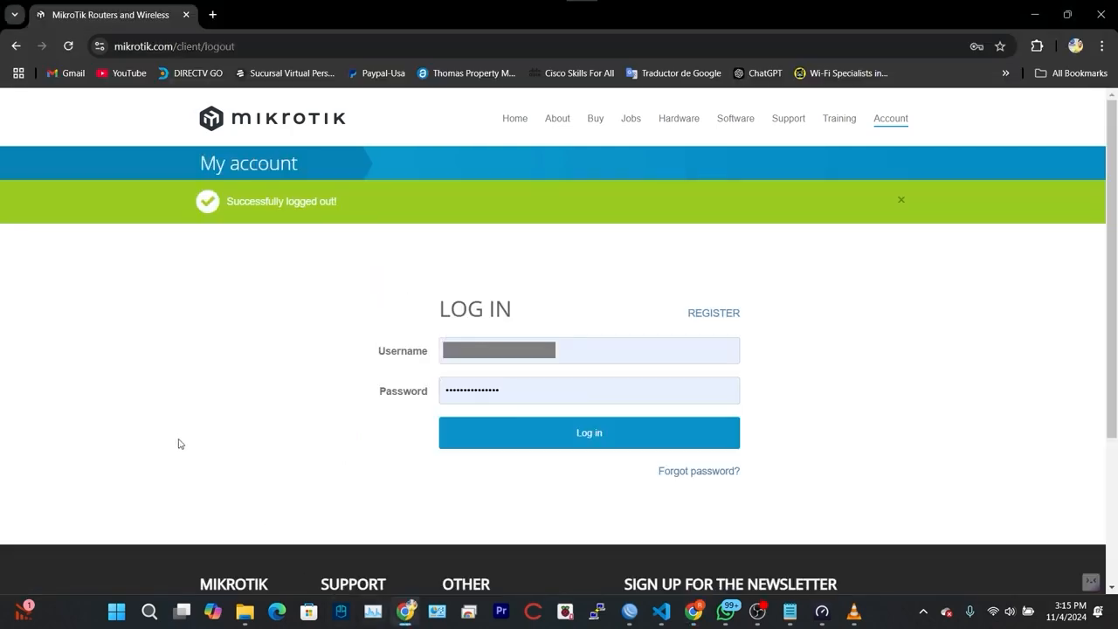
- Log in to the MikroTik account with the saved credentials and view all CHR keys
{"action": "left_click", "coordinate": [678, 443]}
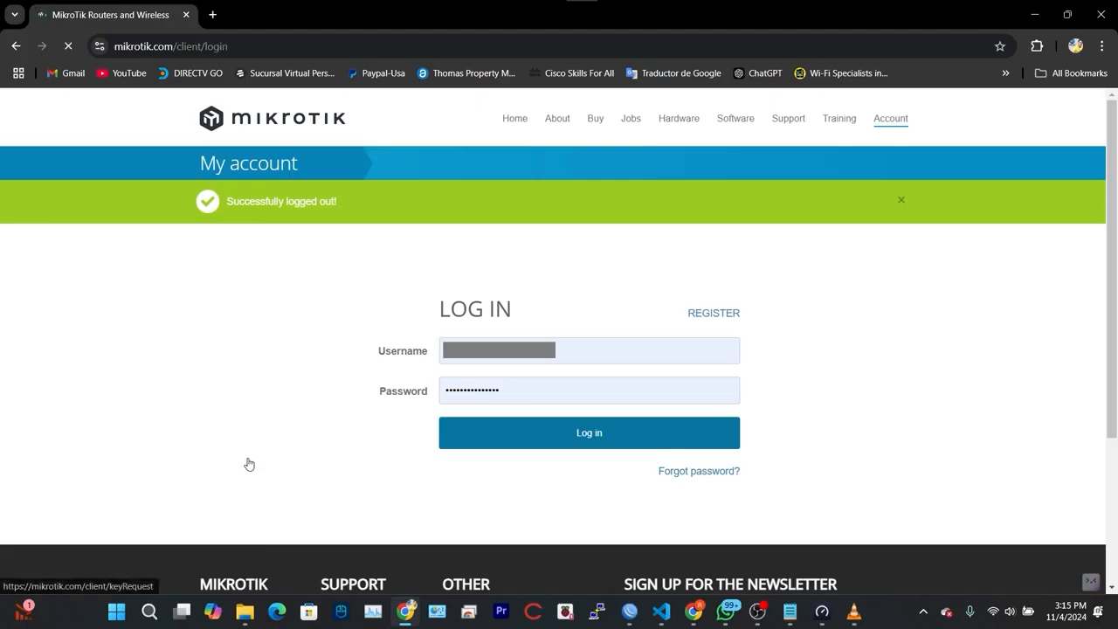
{"action": "scroll", "coordinate": [508, 424], "scroll_direction": "down", "scroll_amount": 1}
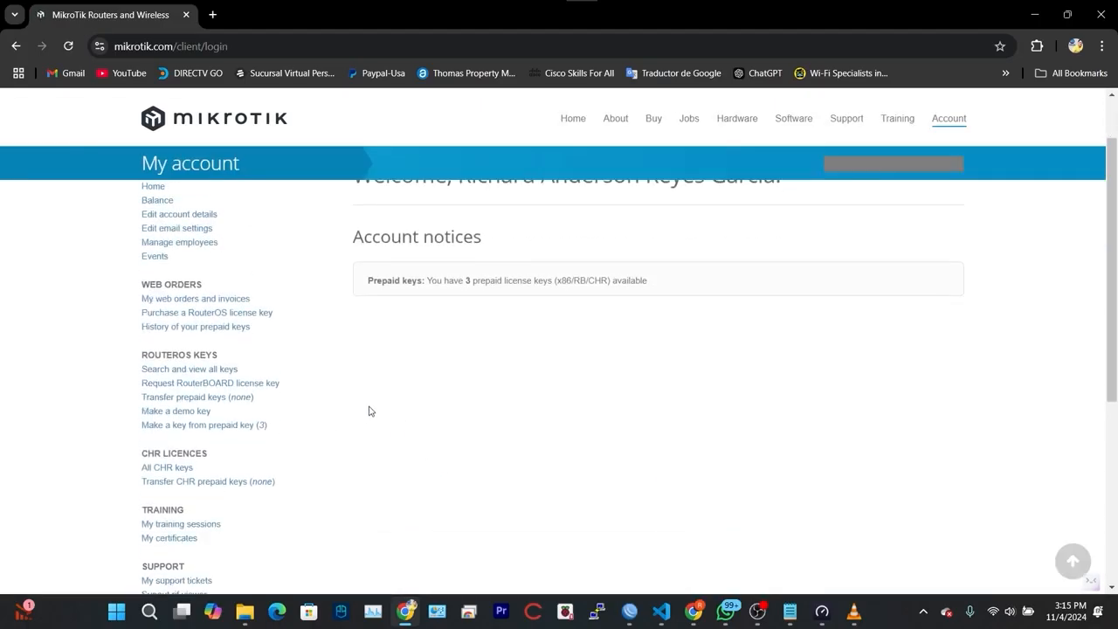
{"action": "left_click", "coordinate": [186, 471]}
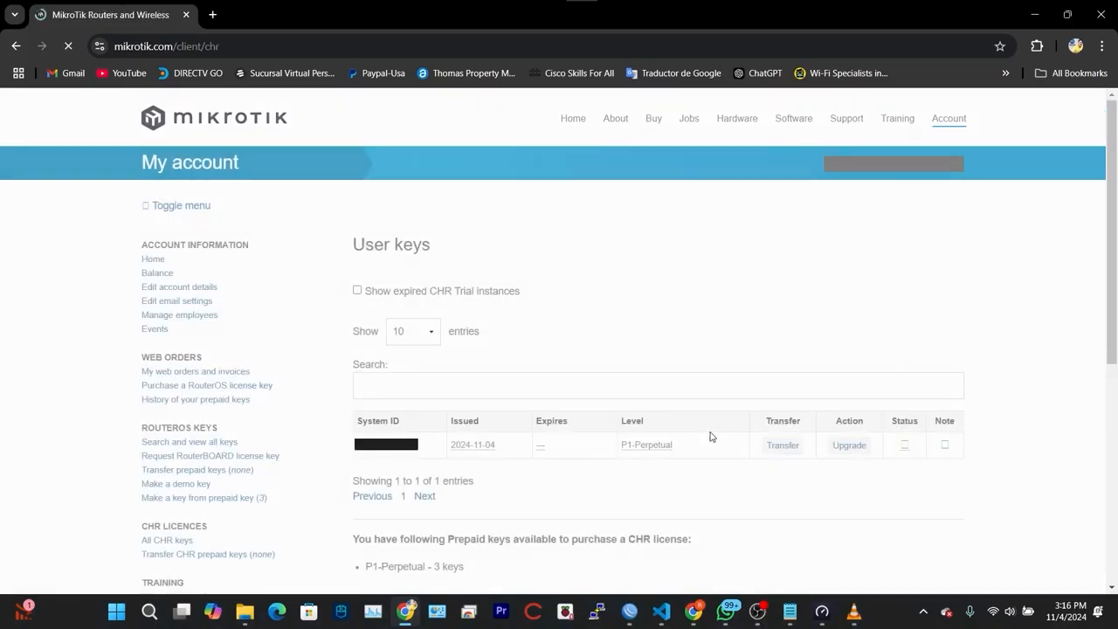
{"action": "scroll", "coordinate": [661, 385], "scroll_direction": "down", "scroll_amount": 1}
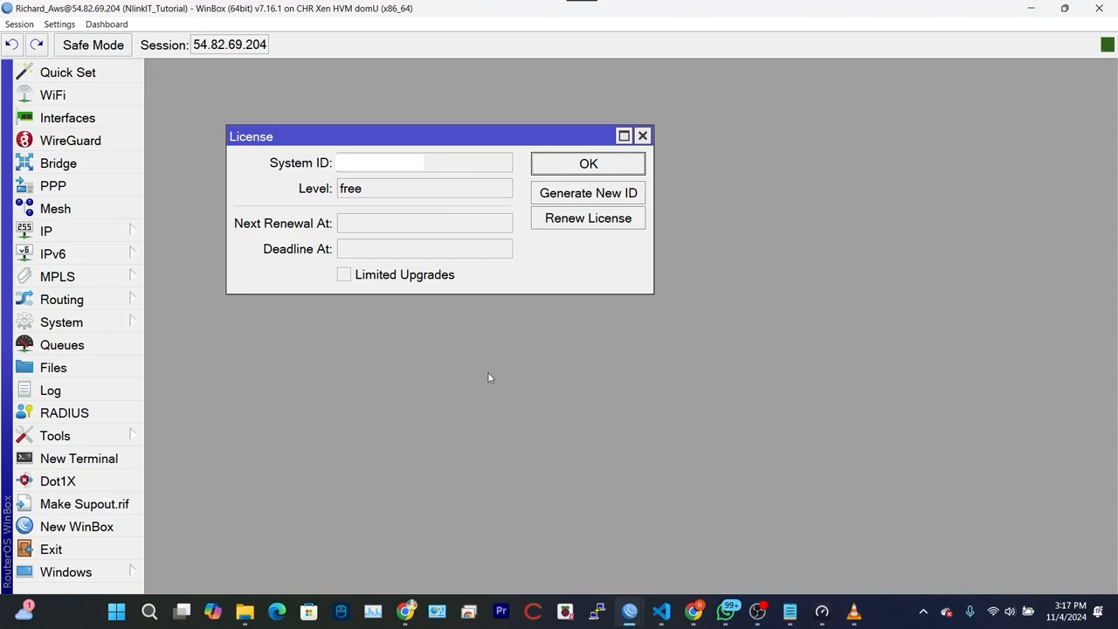
- In WinBox, renew the router's license at level P1 with the MikroTik account name and password, and close the renewal dialog
{"action": "left_click", "coordinate": [638, 224]}
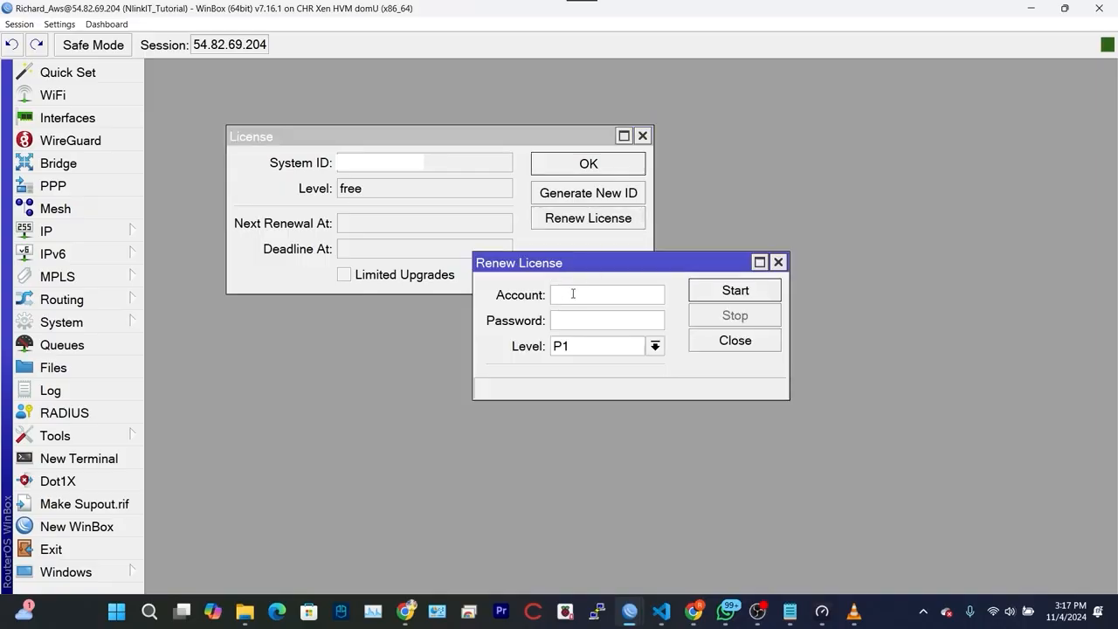
{"action": "key", "text": "ctrl+v"}
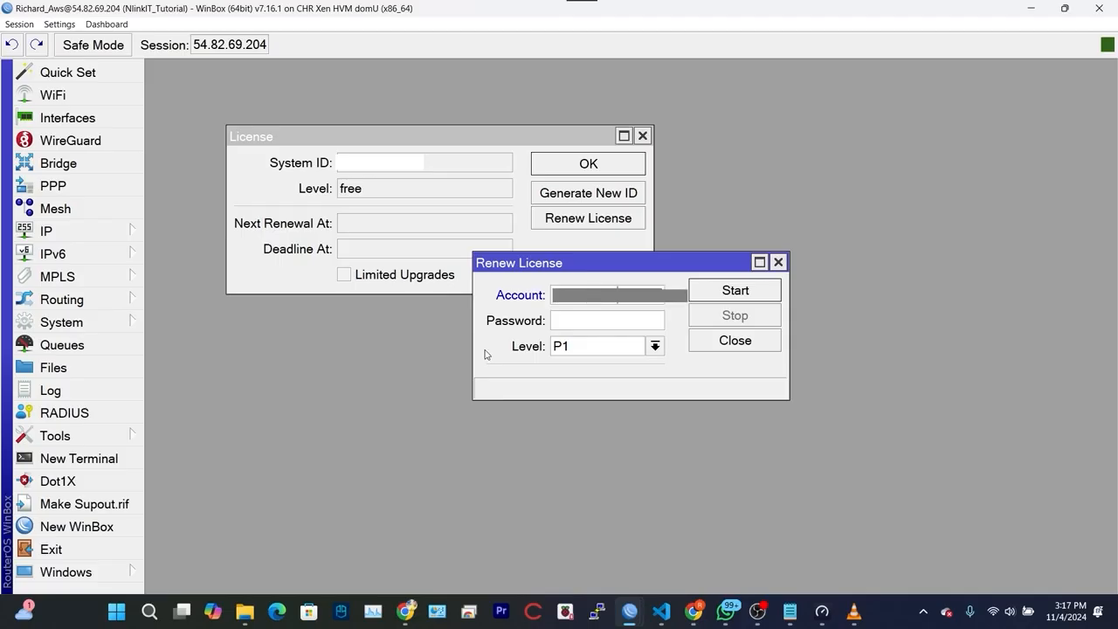
{"action": "key", "text": "Tab"}
{"action": "key", "text": "ctrl+v"}
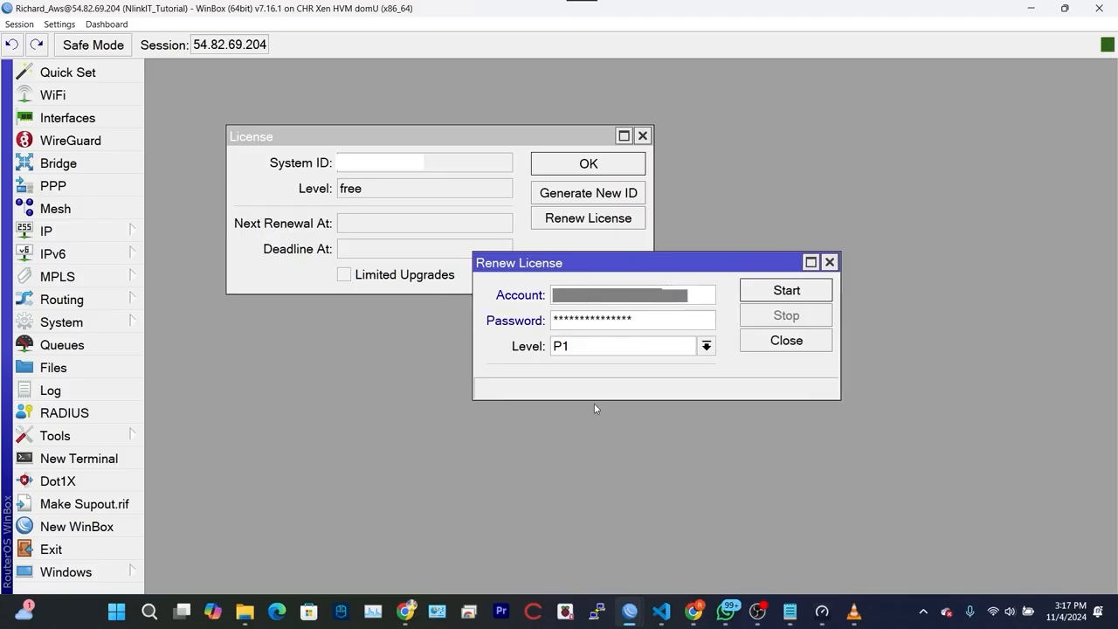
{"action": "key", "text": "Tab"}
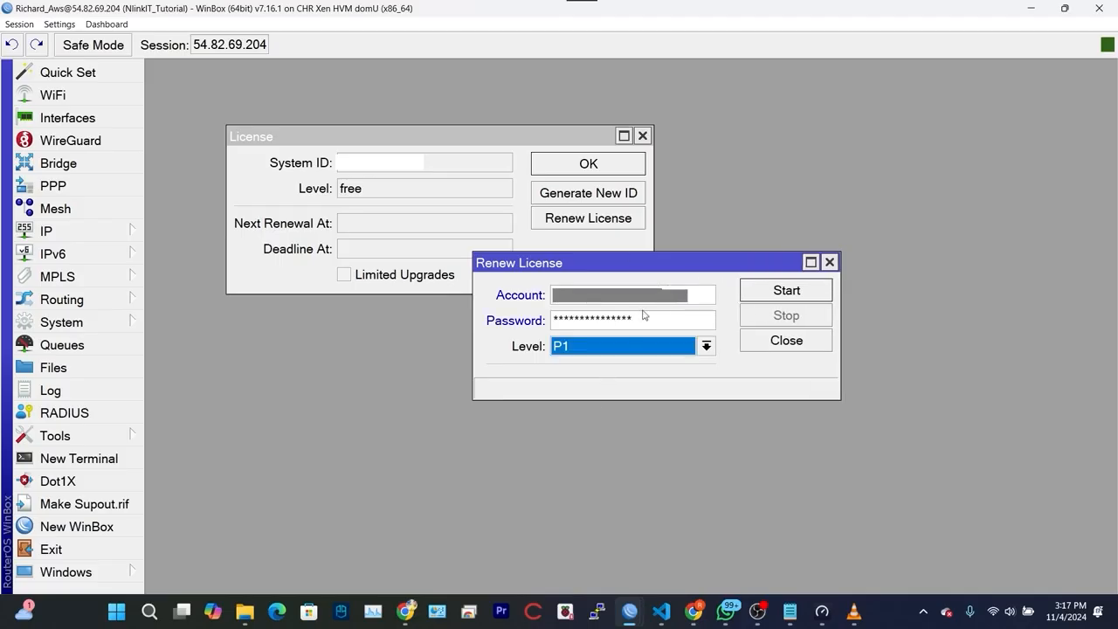
{"action": "left_click_drag", "start_coordinate": [651, 273], "coordinate": [410, 321]}
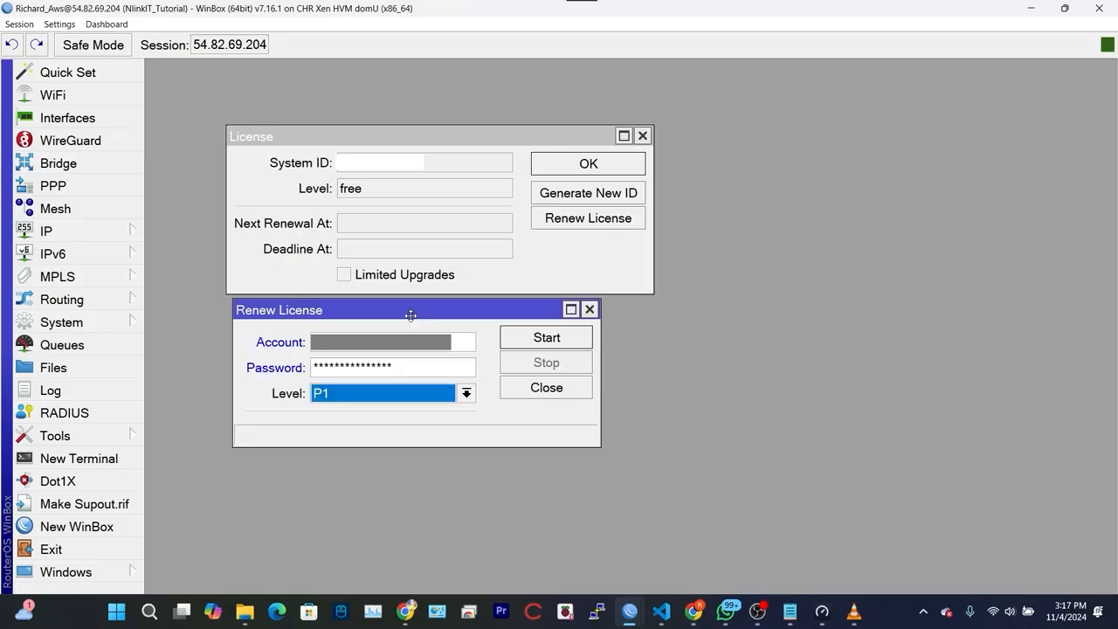
{"action": "left_click", "coordinate": [578, 344]}
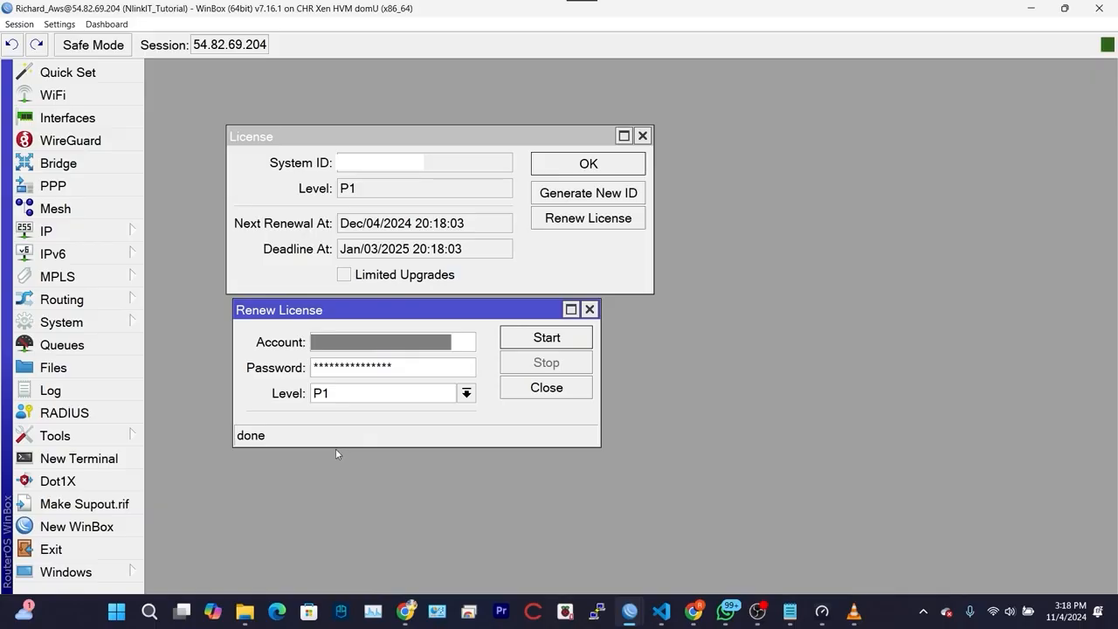
{"action": "left_click_drag", "start_coordinate": [318, 445], "coordinate": [297, 448]}
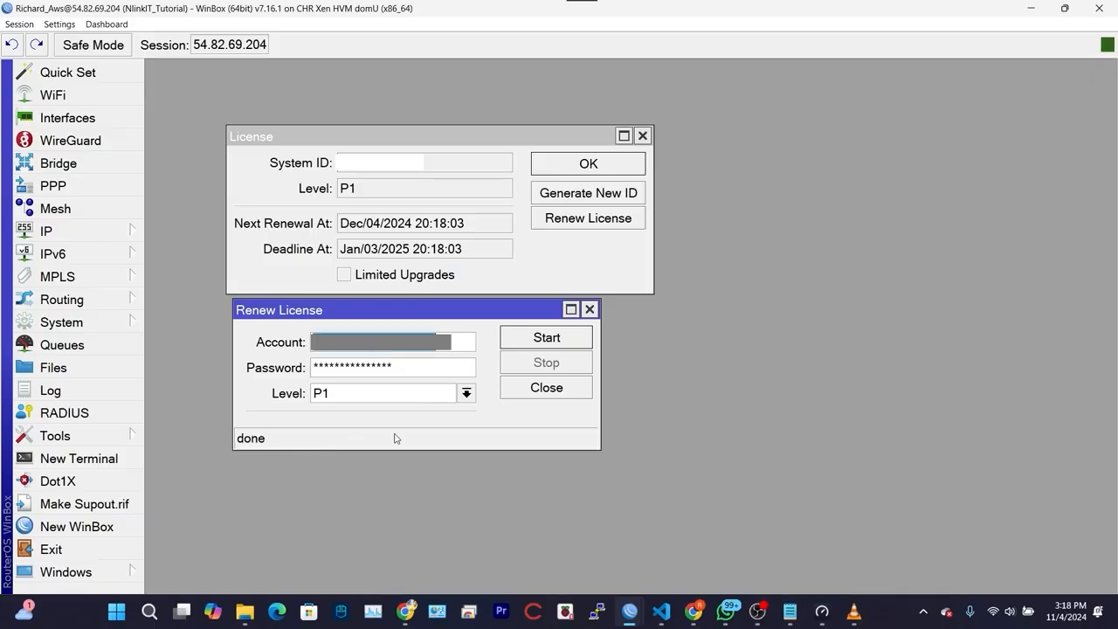
{"action": "left_click", "coordinate": [564, 392]}
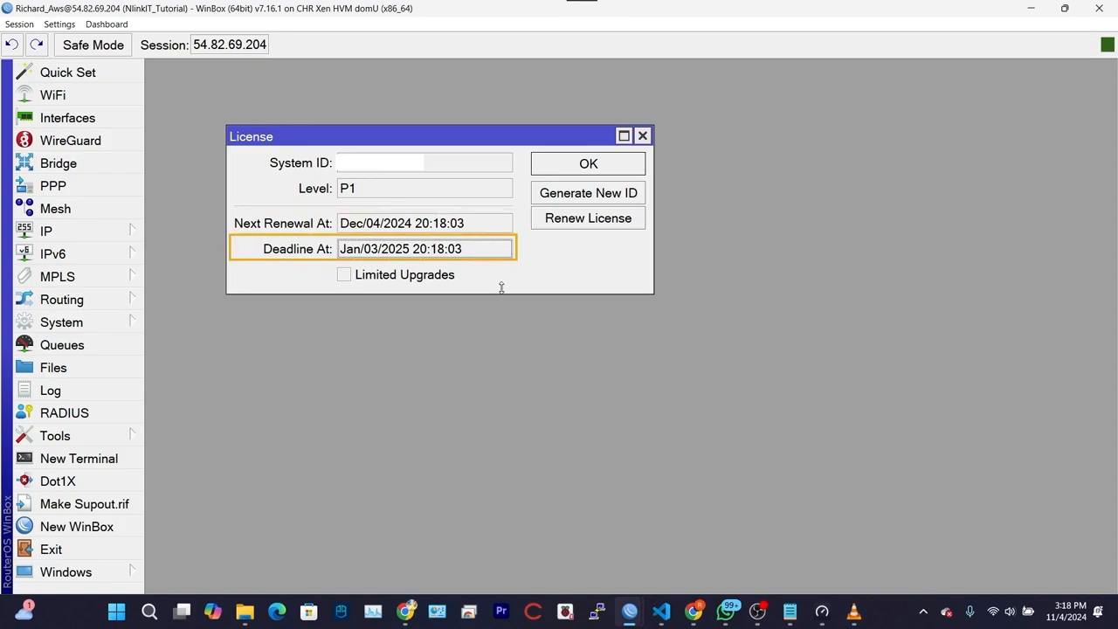
- Check the router's license level, then switch to Chrome and reload the MikroTik account's list of all CHR keys
{"action": "double_click", "coordinate": [364, 187]}
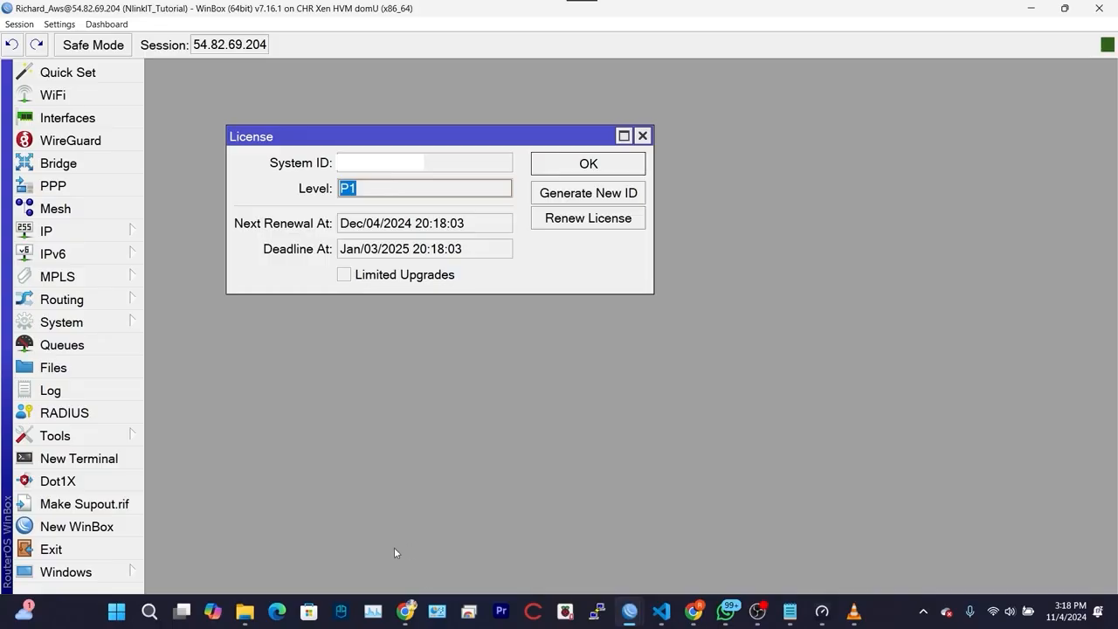
{"action": "left_click", "coordinate": [405, 611]}
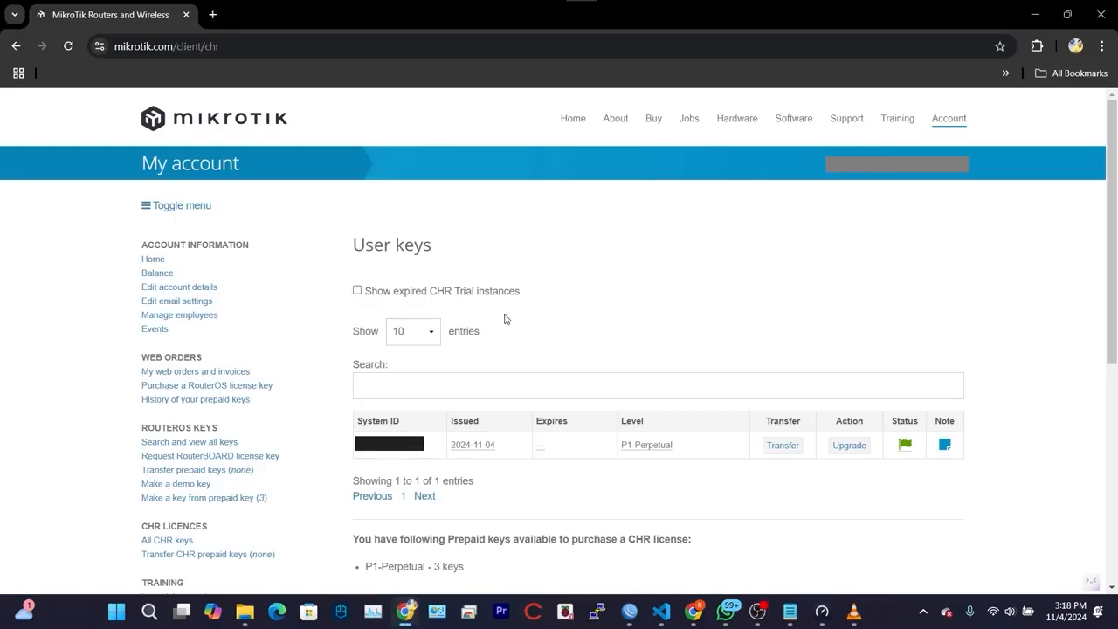
{"action": "scroll", "coordinate": [85, 373], "scroll_direction": "down", "scroll_amount": 1}
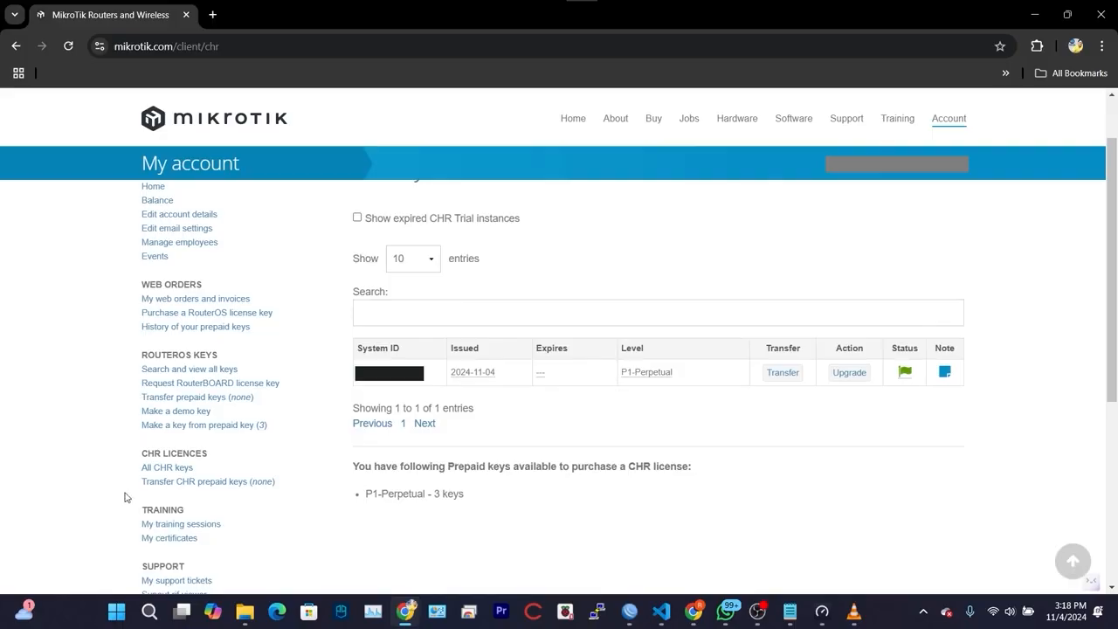
{"action": "left_click", "coordinate": [179, 467]}
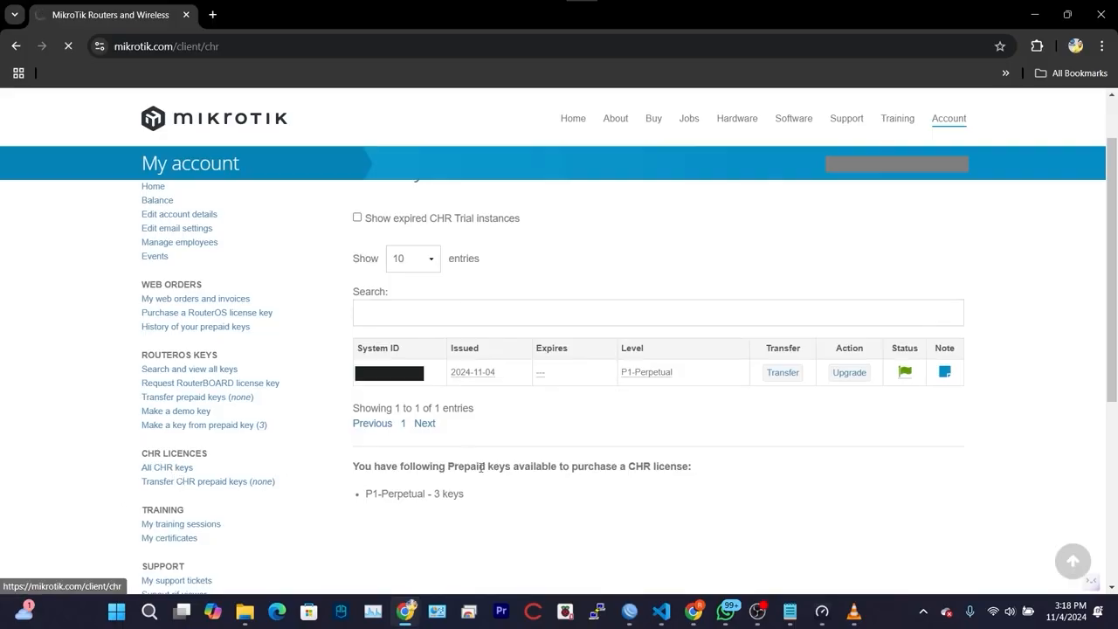